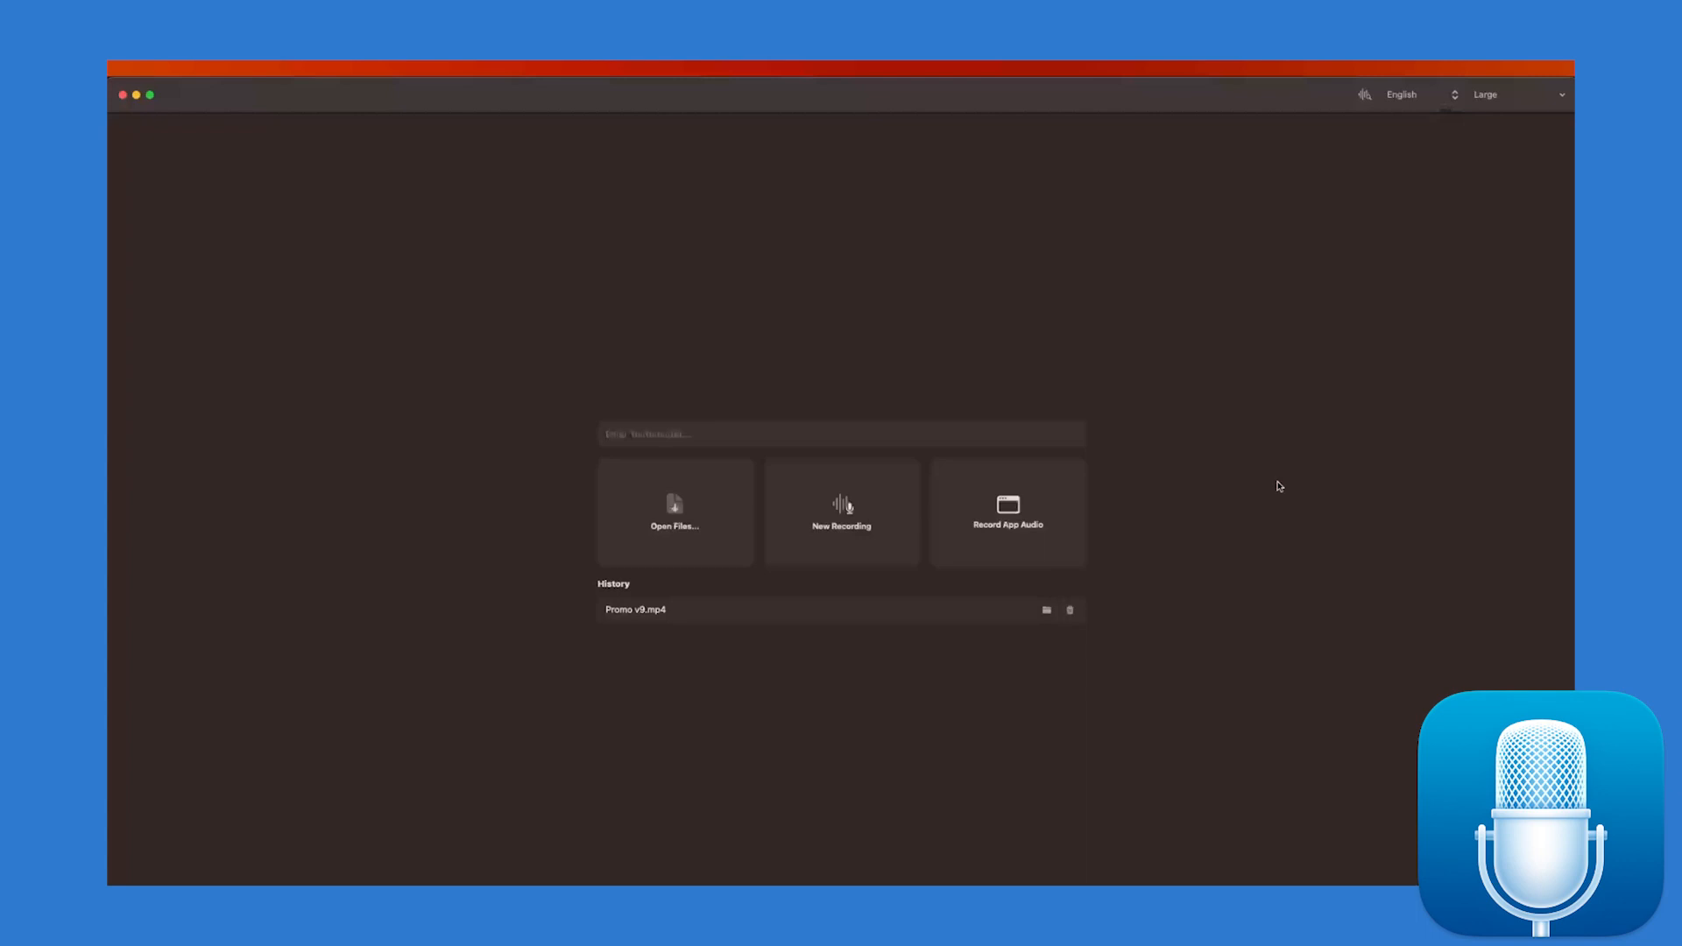
Open the video file Promo v9.mp4 from the JSON importer folder to transcribe it.
left_click(701, 530)
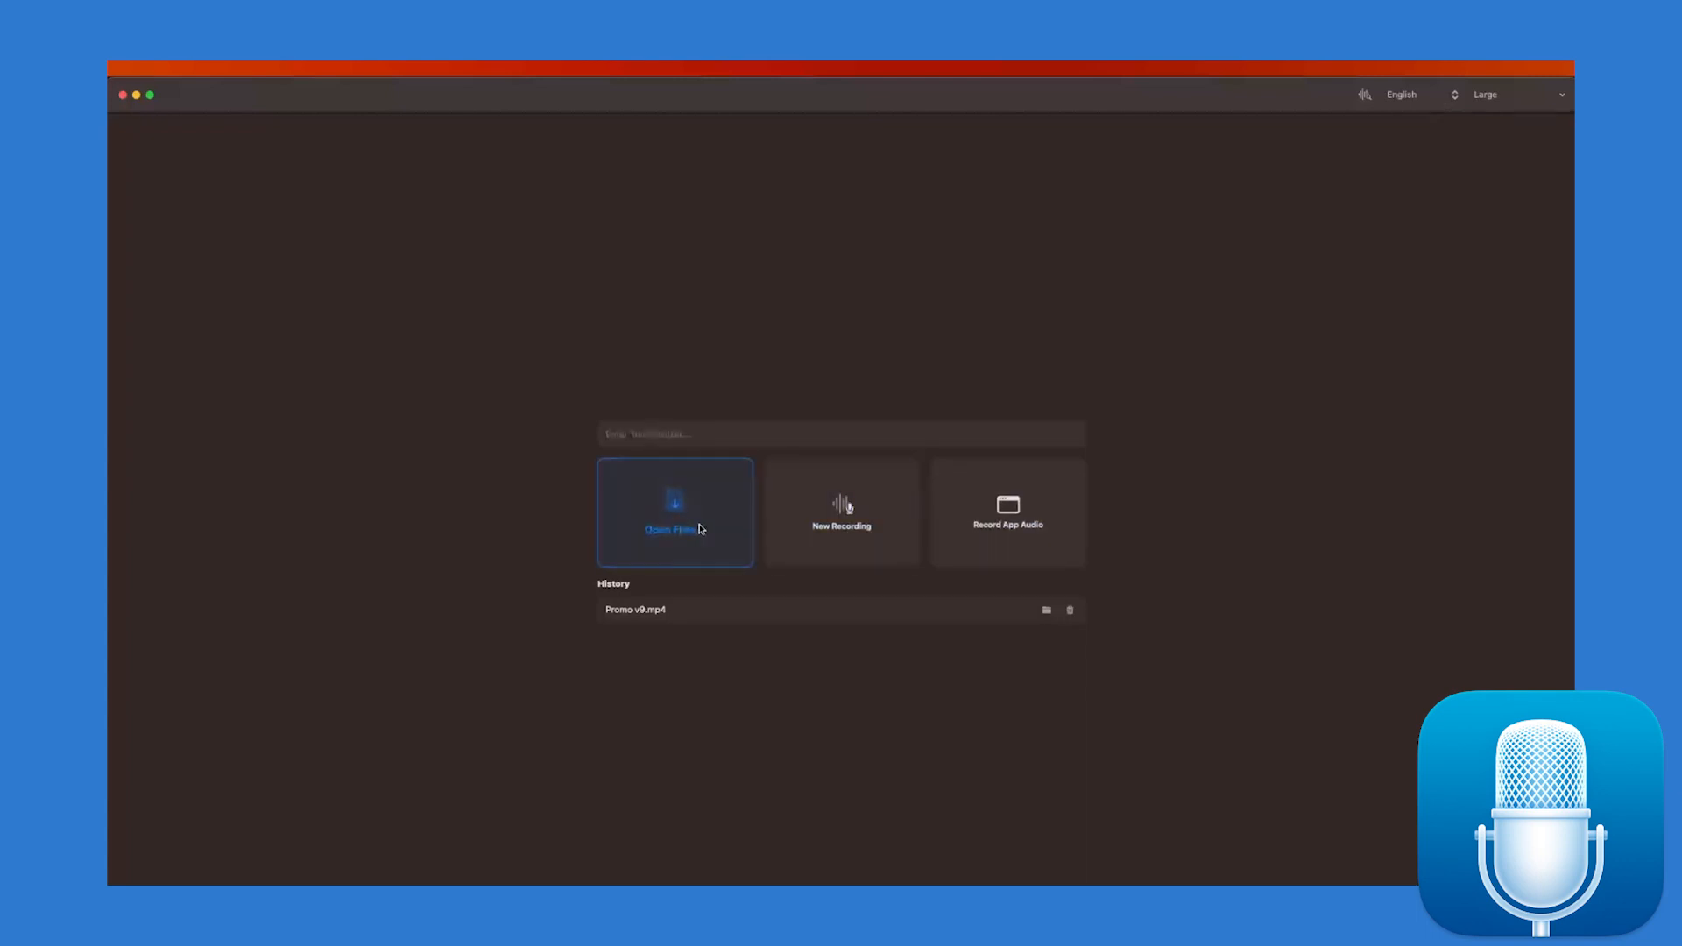
left_click(769, 314)
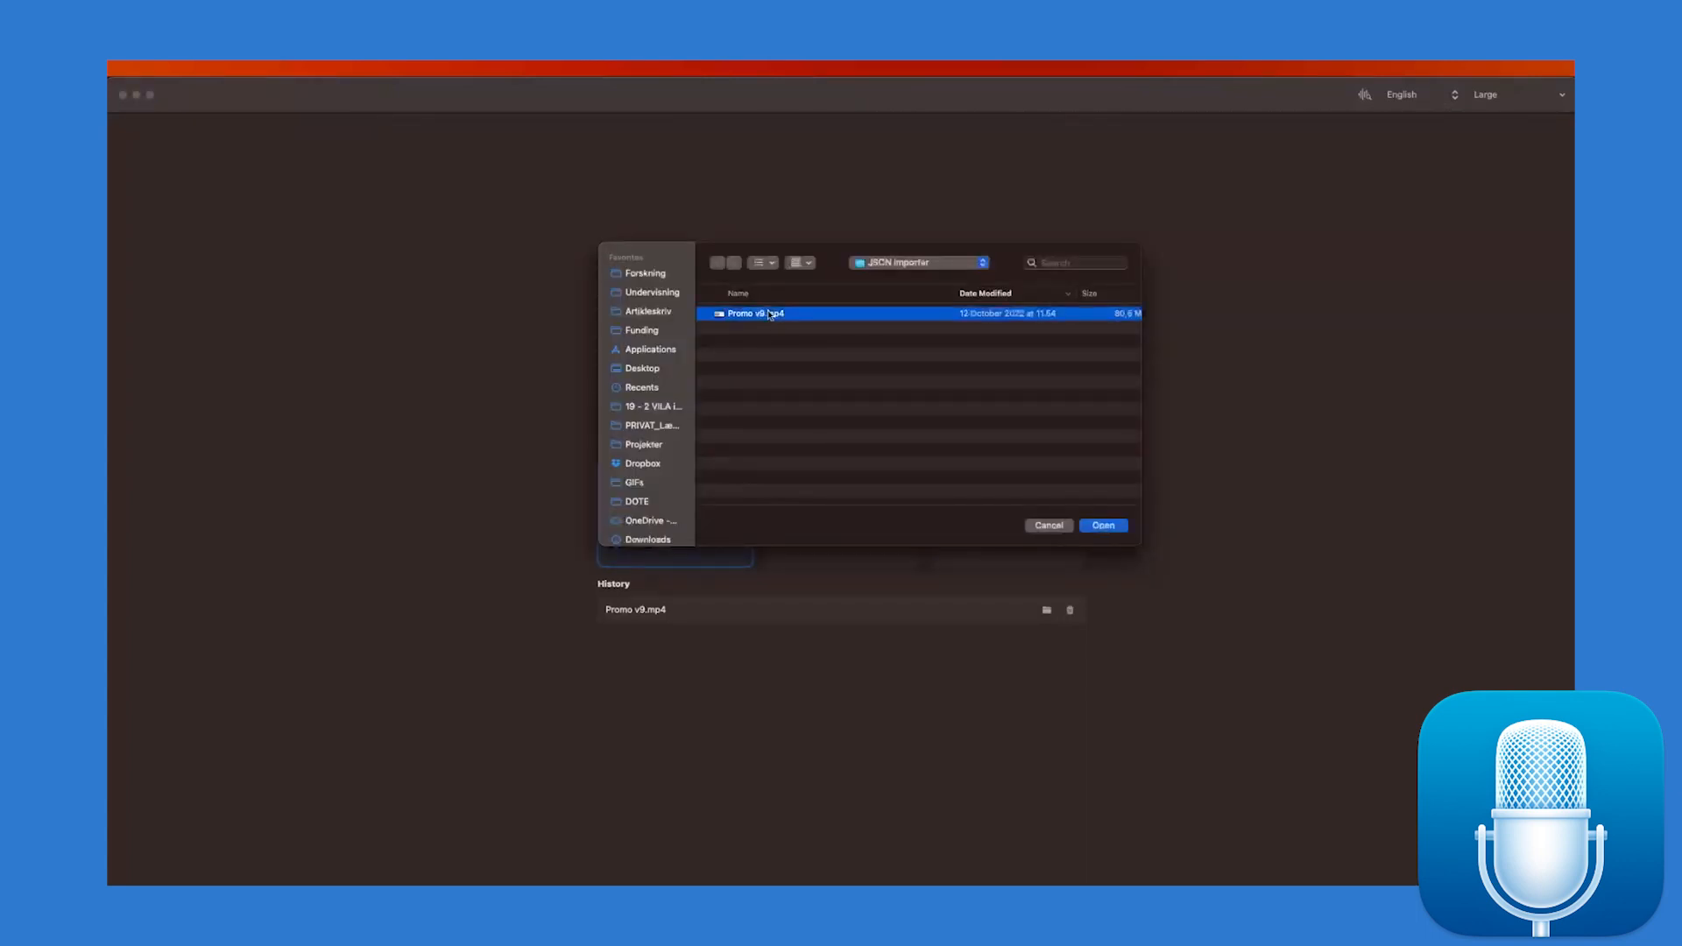
left_click(1119, 526)
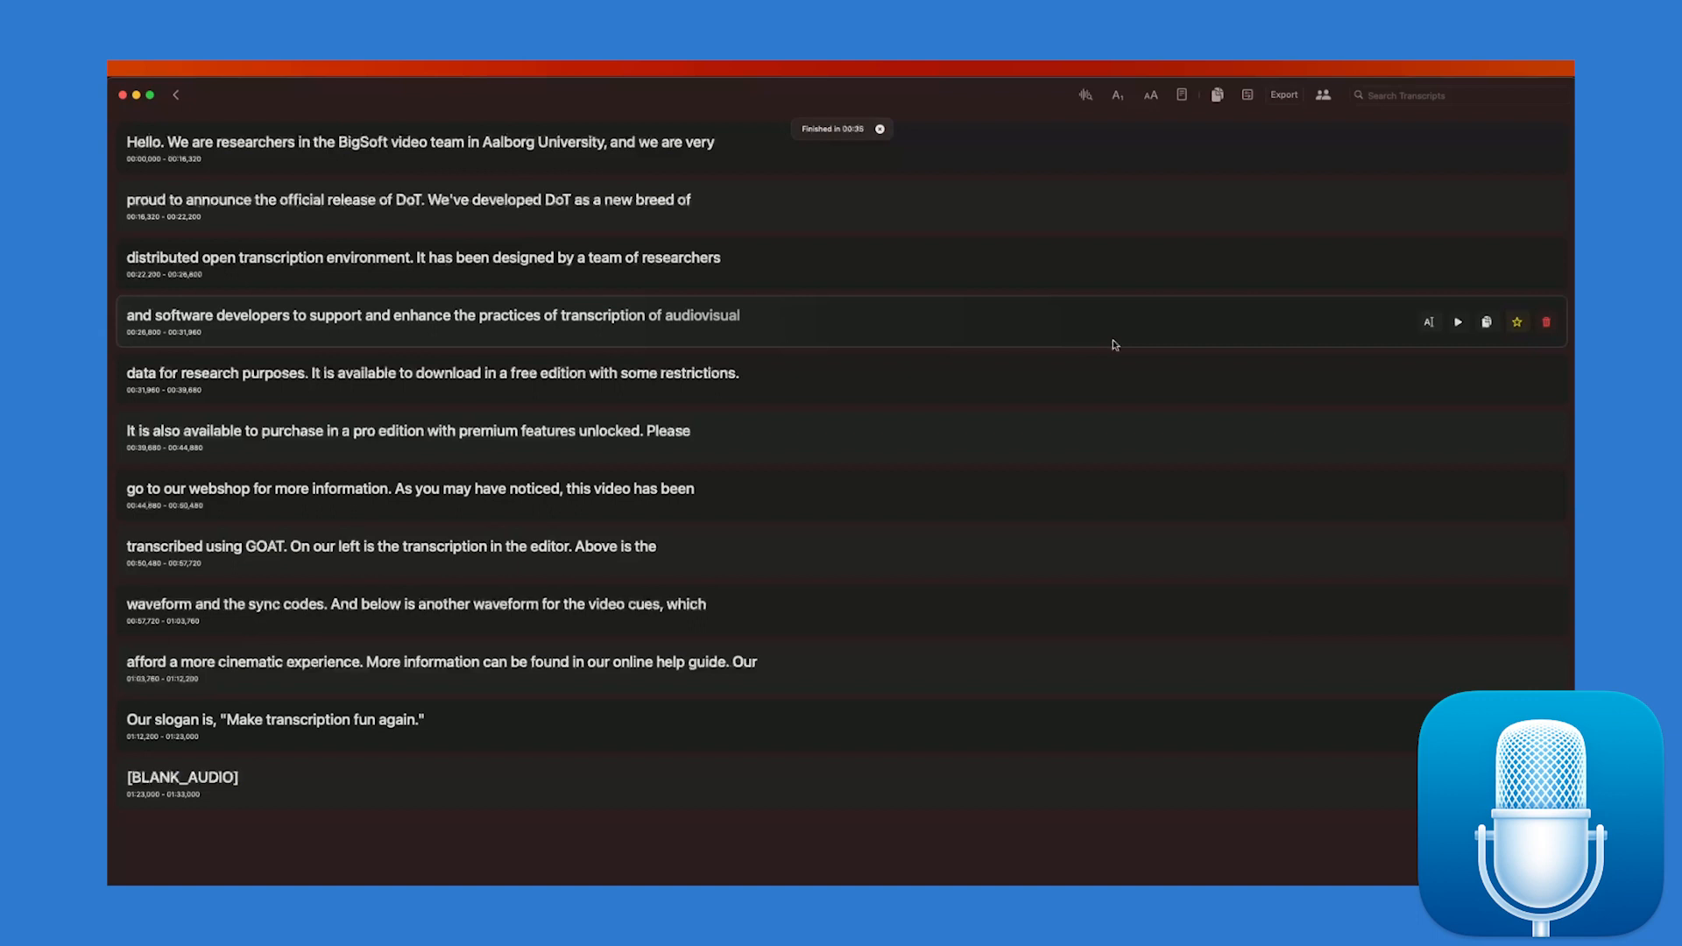
Assign speaker JD to the first two transcript segments, playing the second one to check its voice.
left_click(1099, 164)
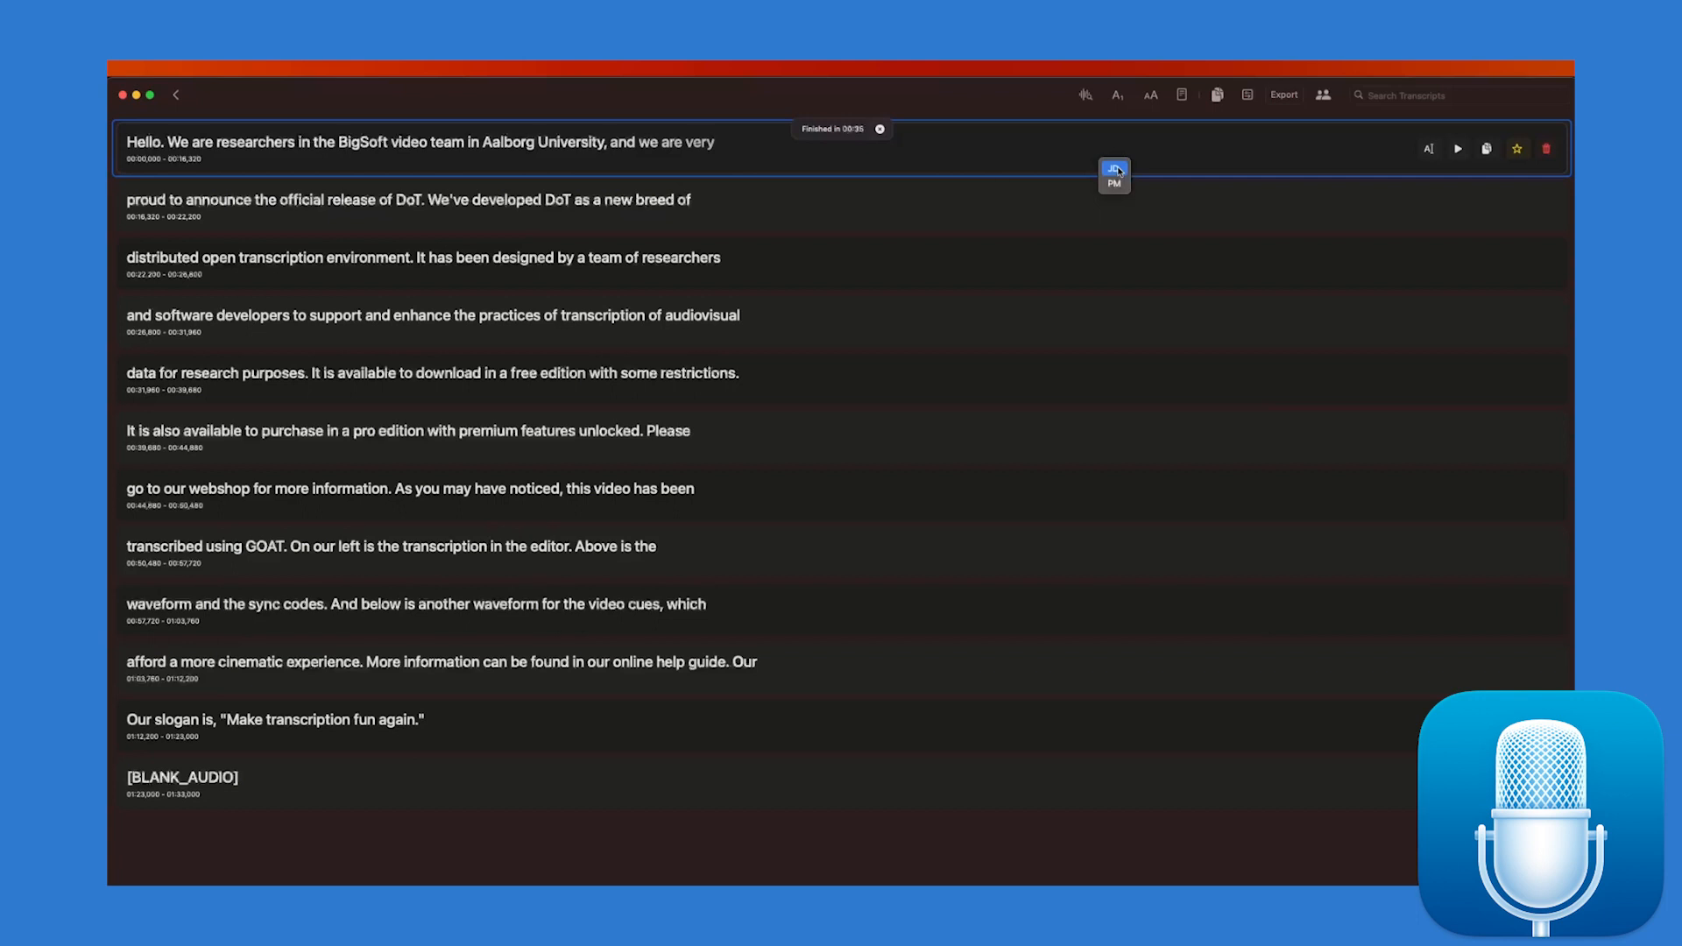
left_click(1116, 170)
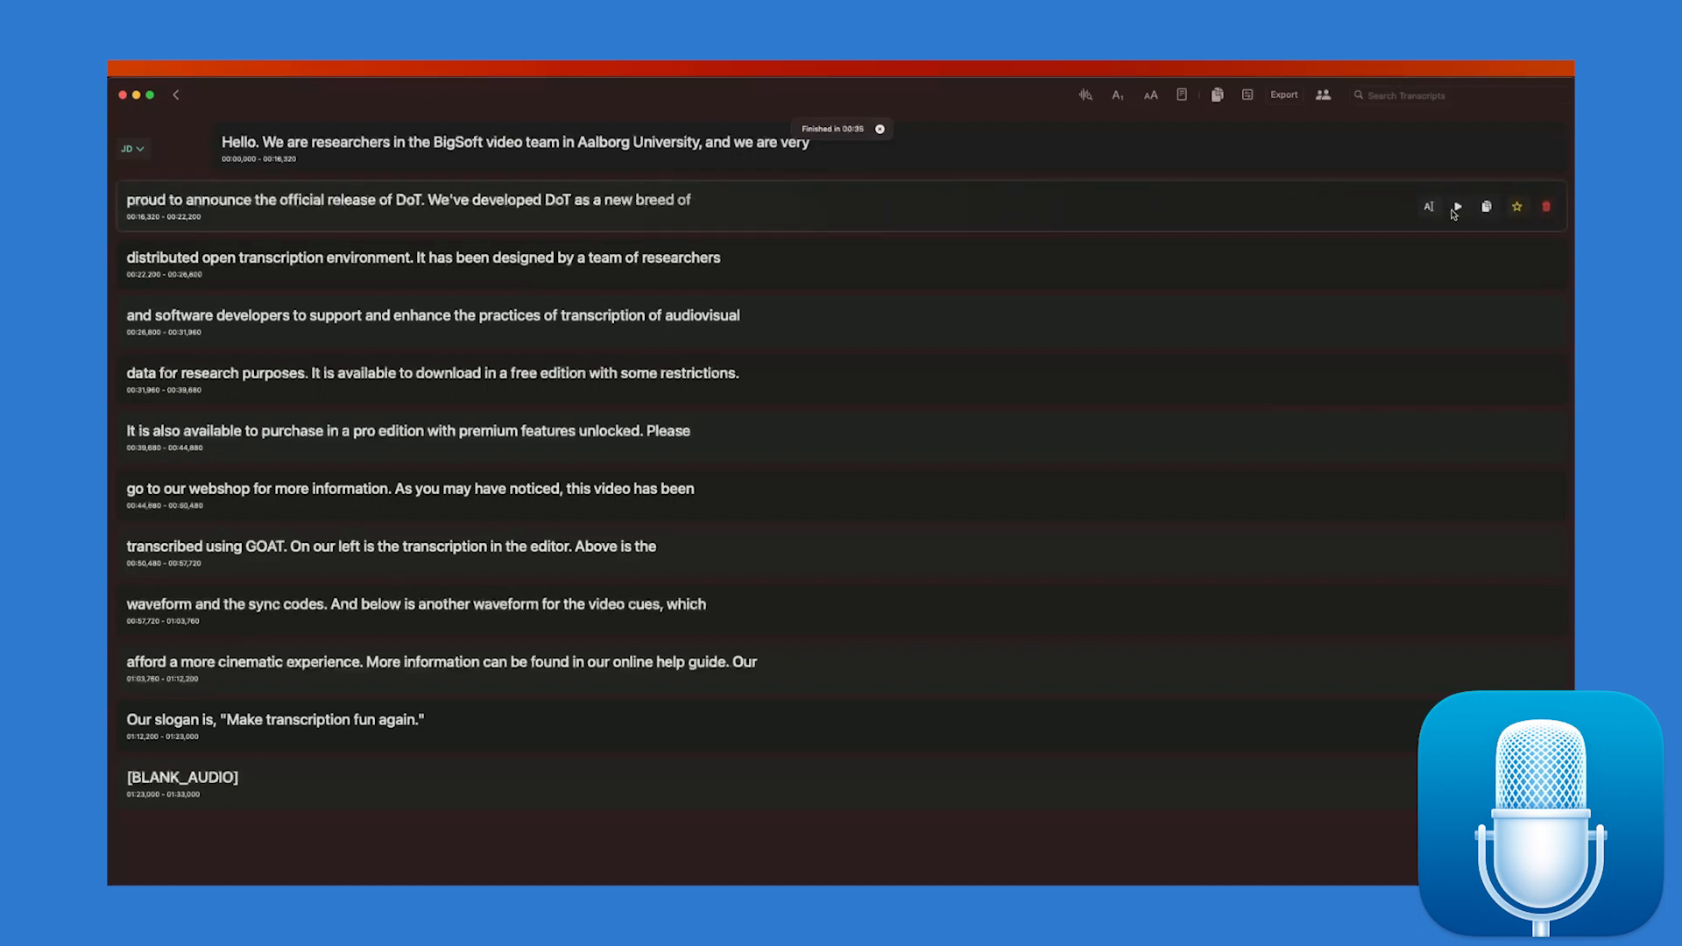
left_click(1456, 209)
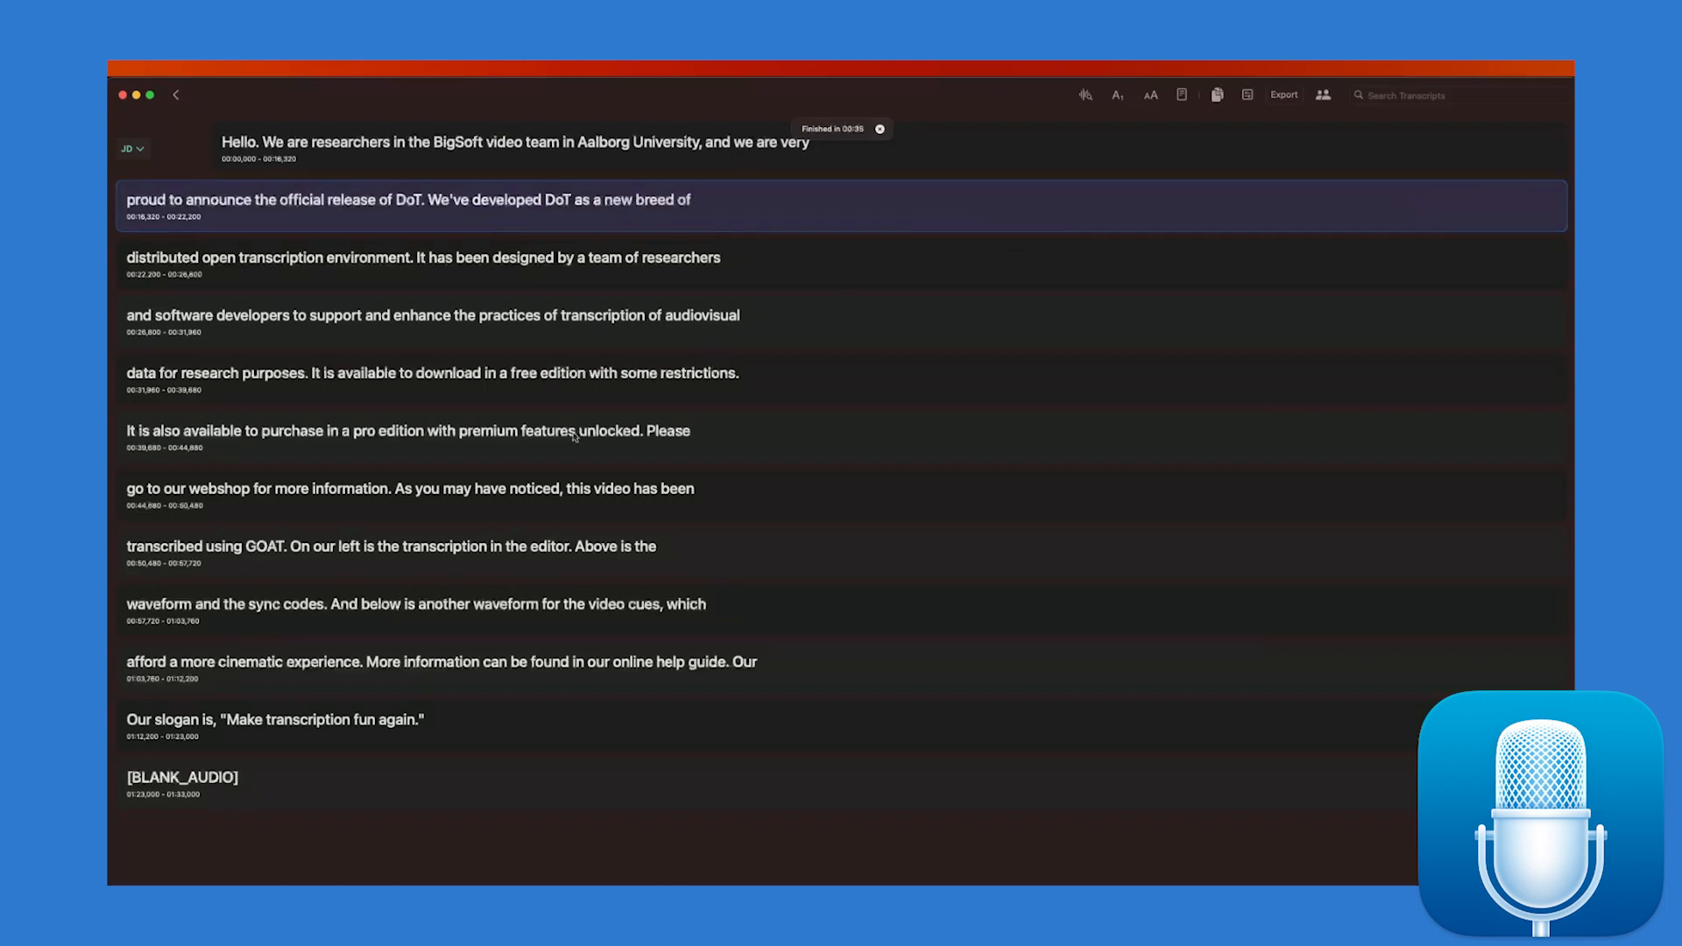
left_click(487, 230)
left_click(489, 227)
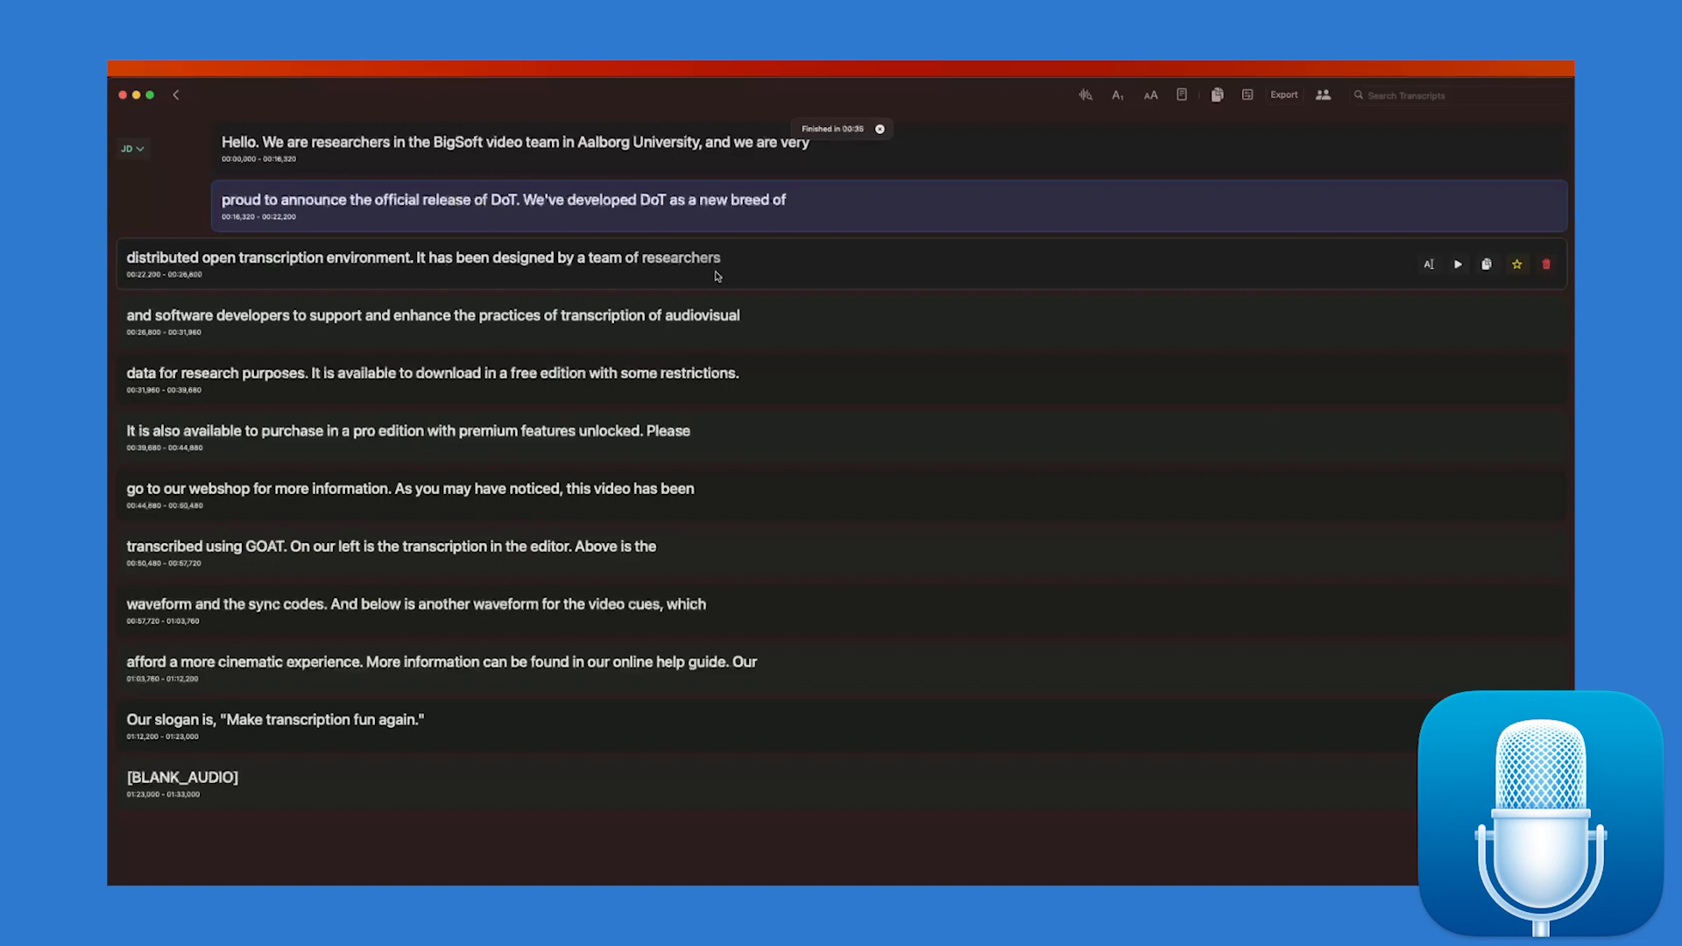
Play the third transcript segment to identify its voice and assign it to speaker PM.
left_click(1459, 264)
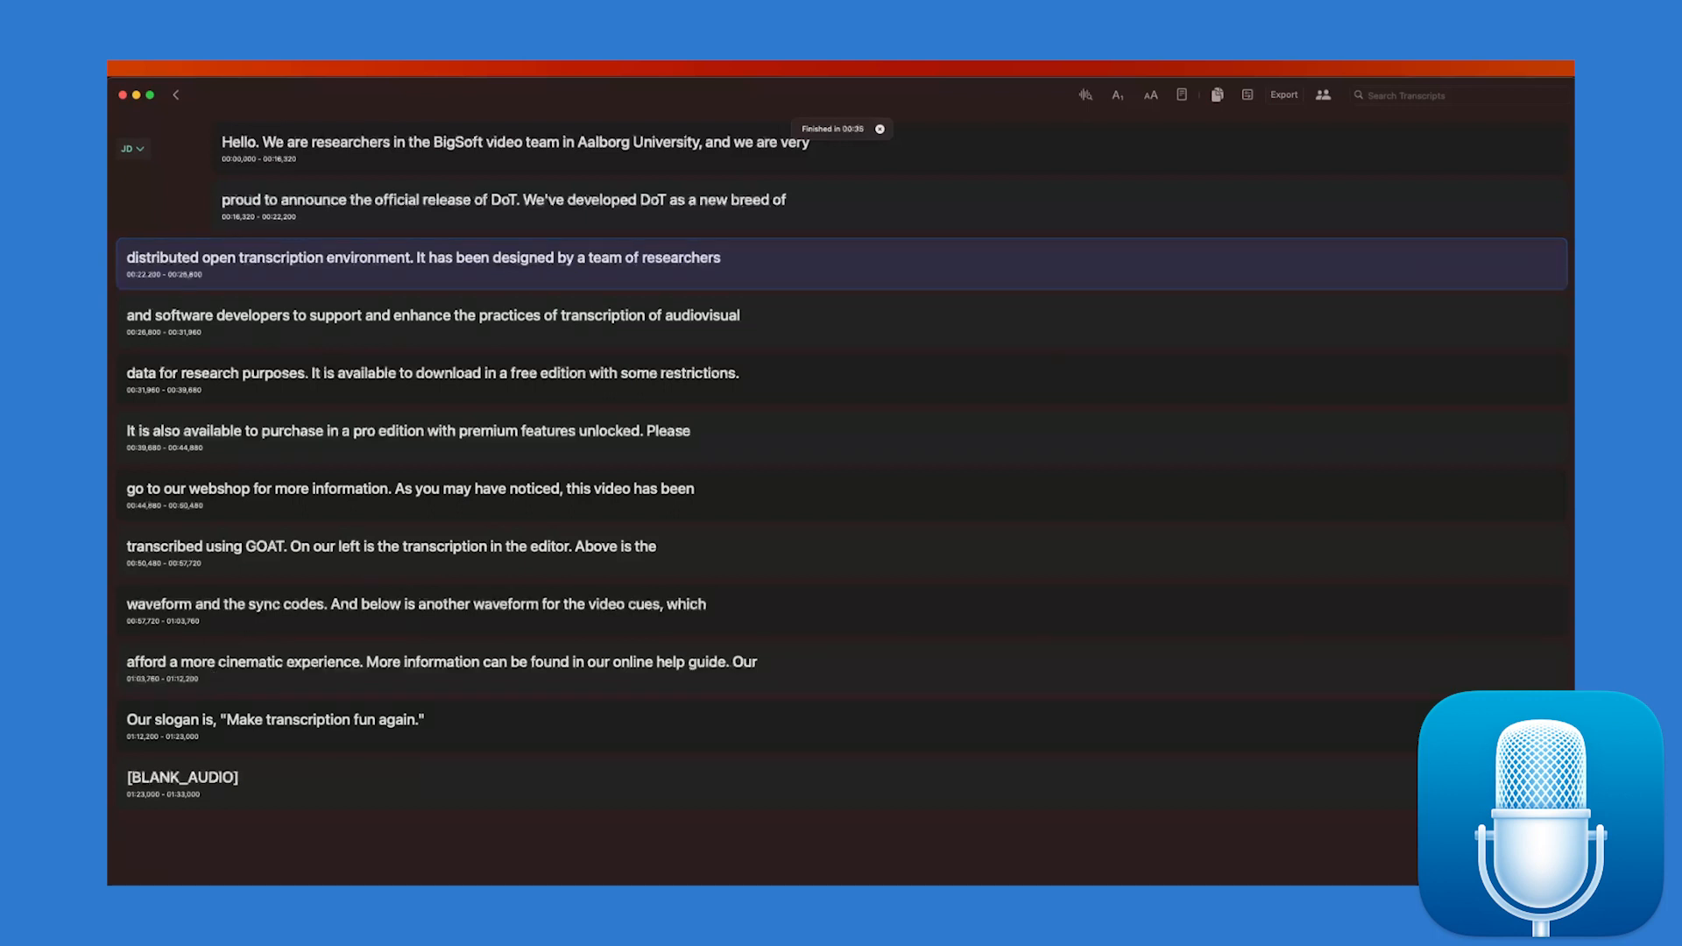
left_click(604, 268)
left_click(622, 288)
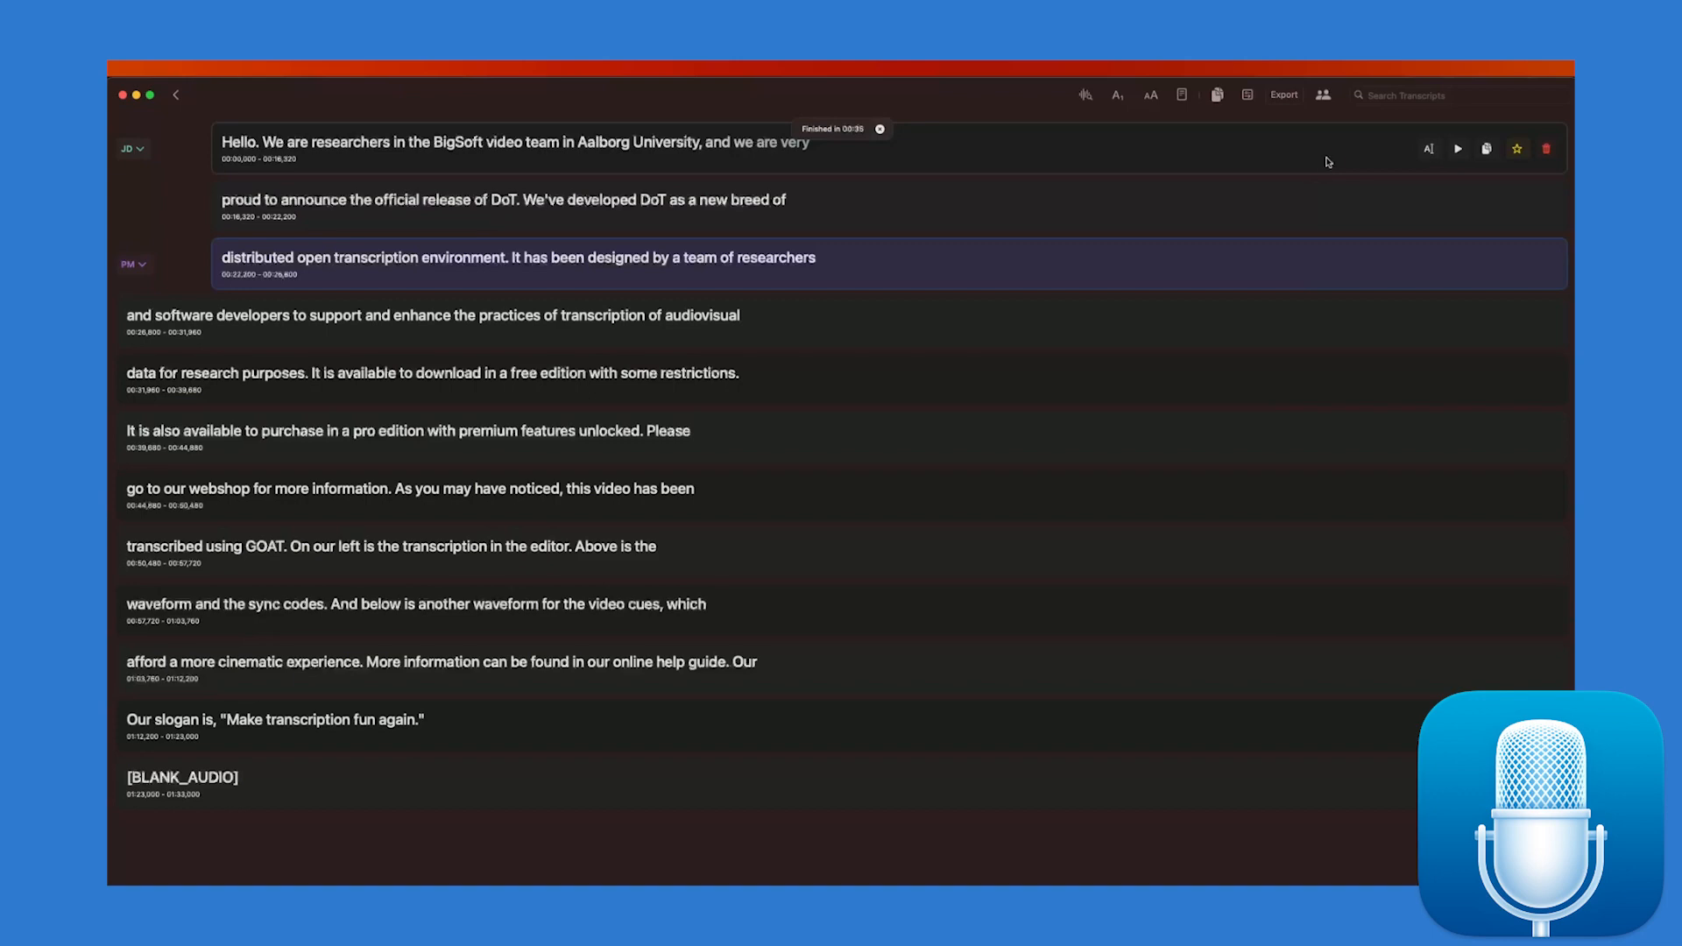
Export the transcript in DOTE format as Promo v9.json in the JSON importer folder.
left_click(1298, 98)
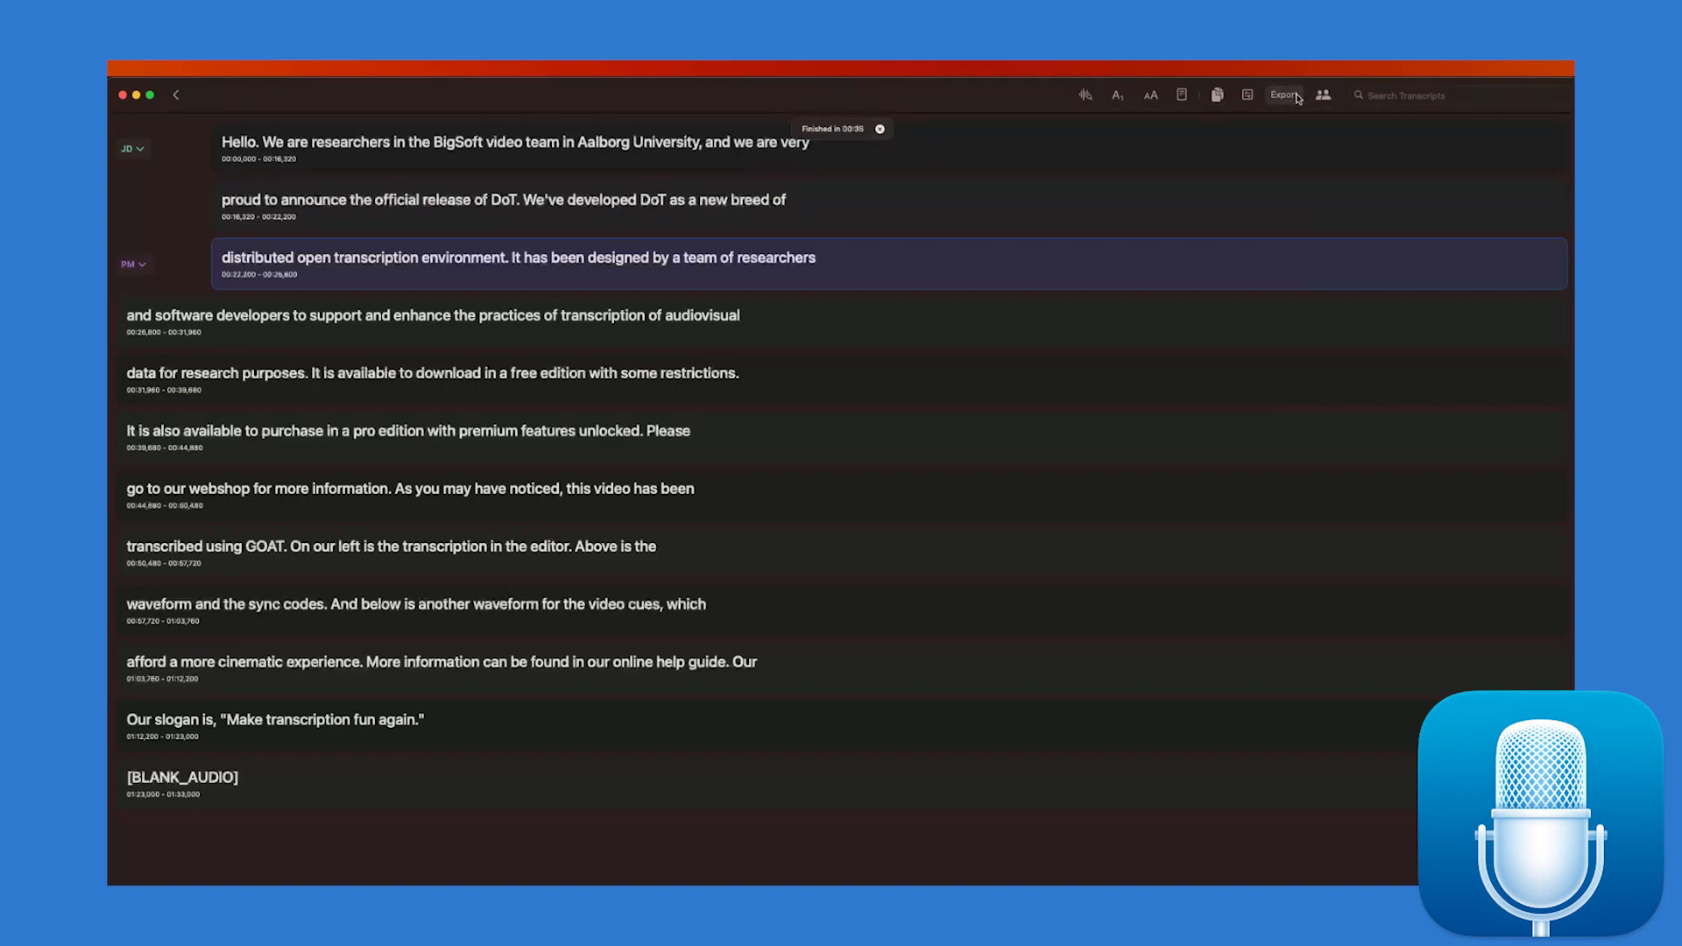
left_click(1017, 531)
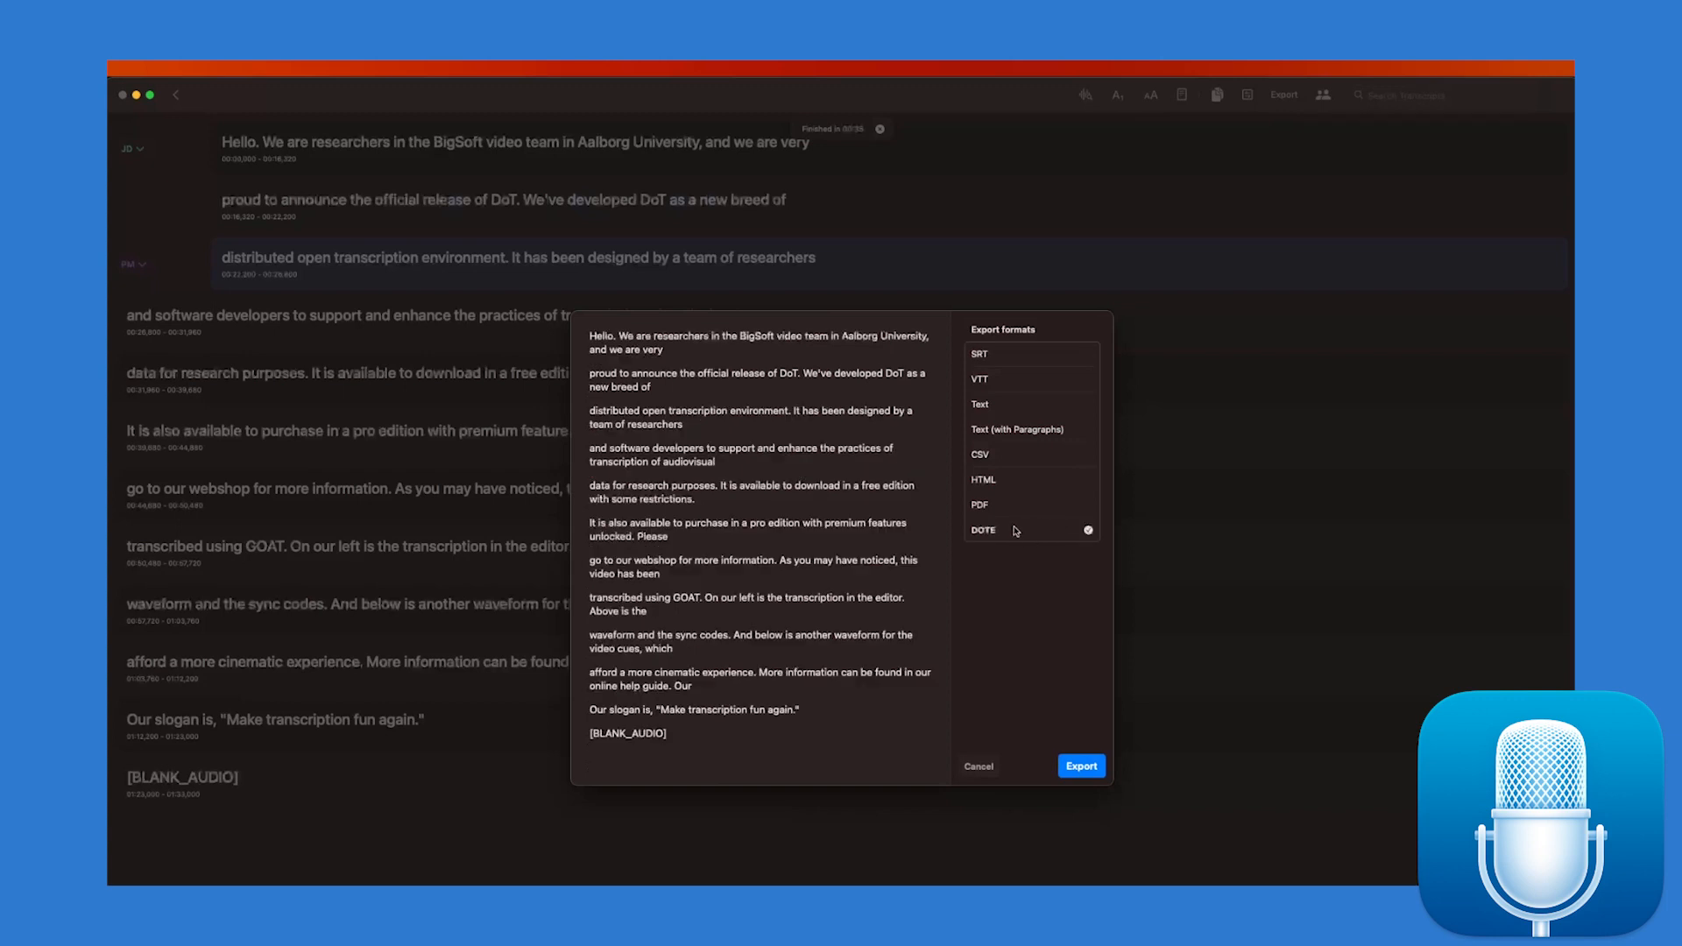
left_click(1090, 770)
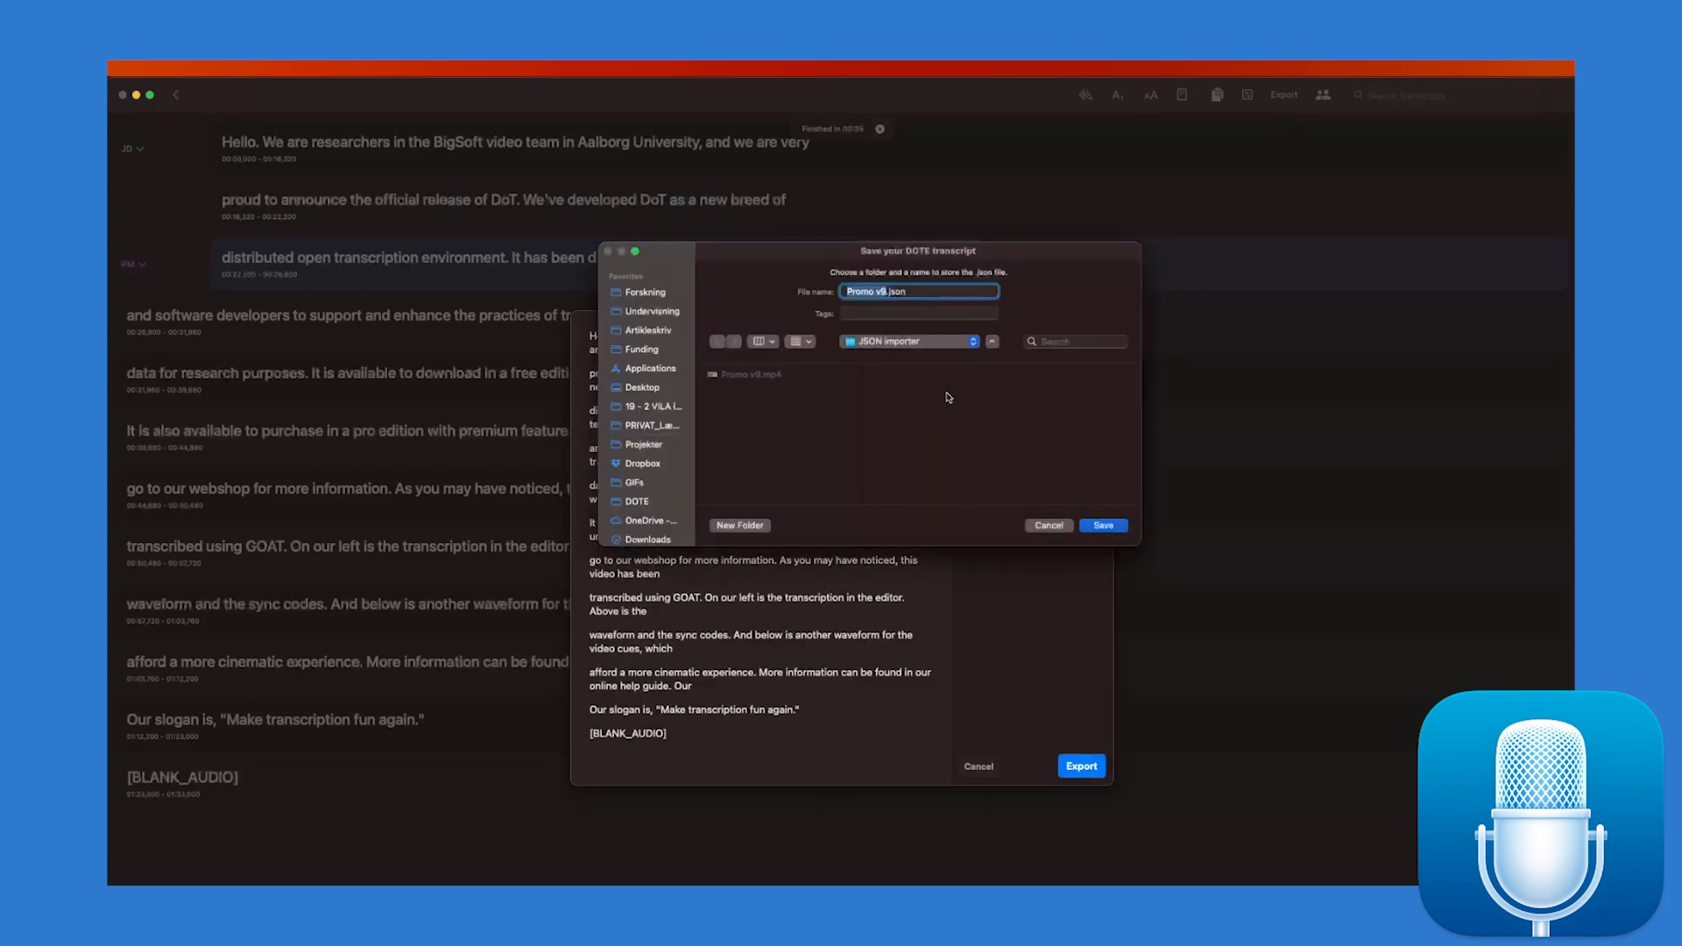
left_click(1104, 525)
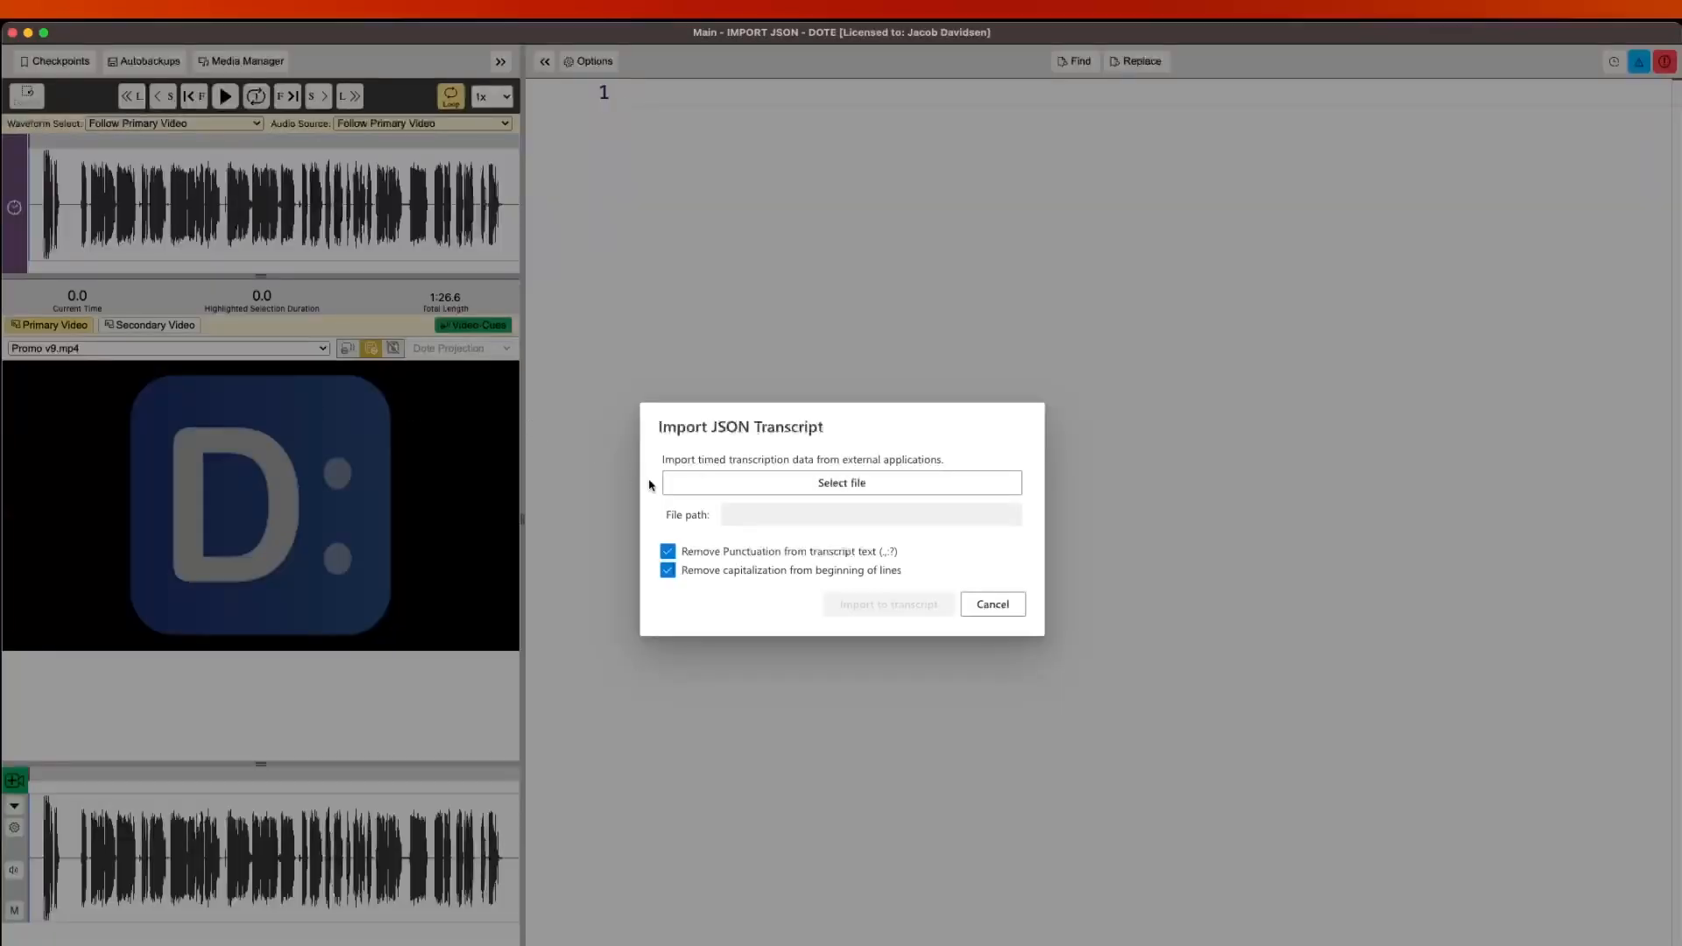
In DOTE, choose Promo v9.json from the JSON importer folder as the JSON transcript source.
left_click(834, 485)
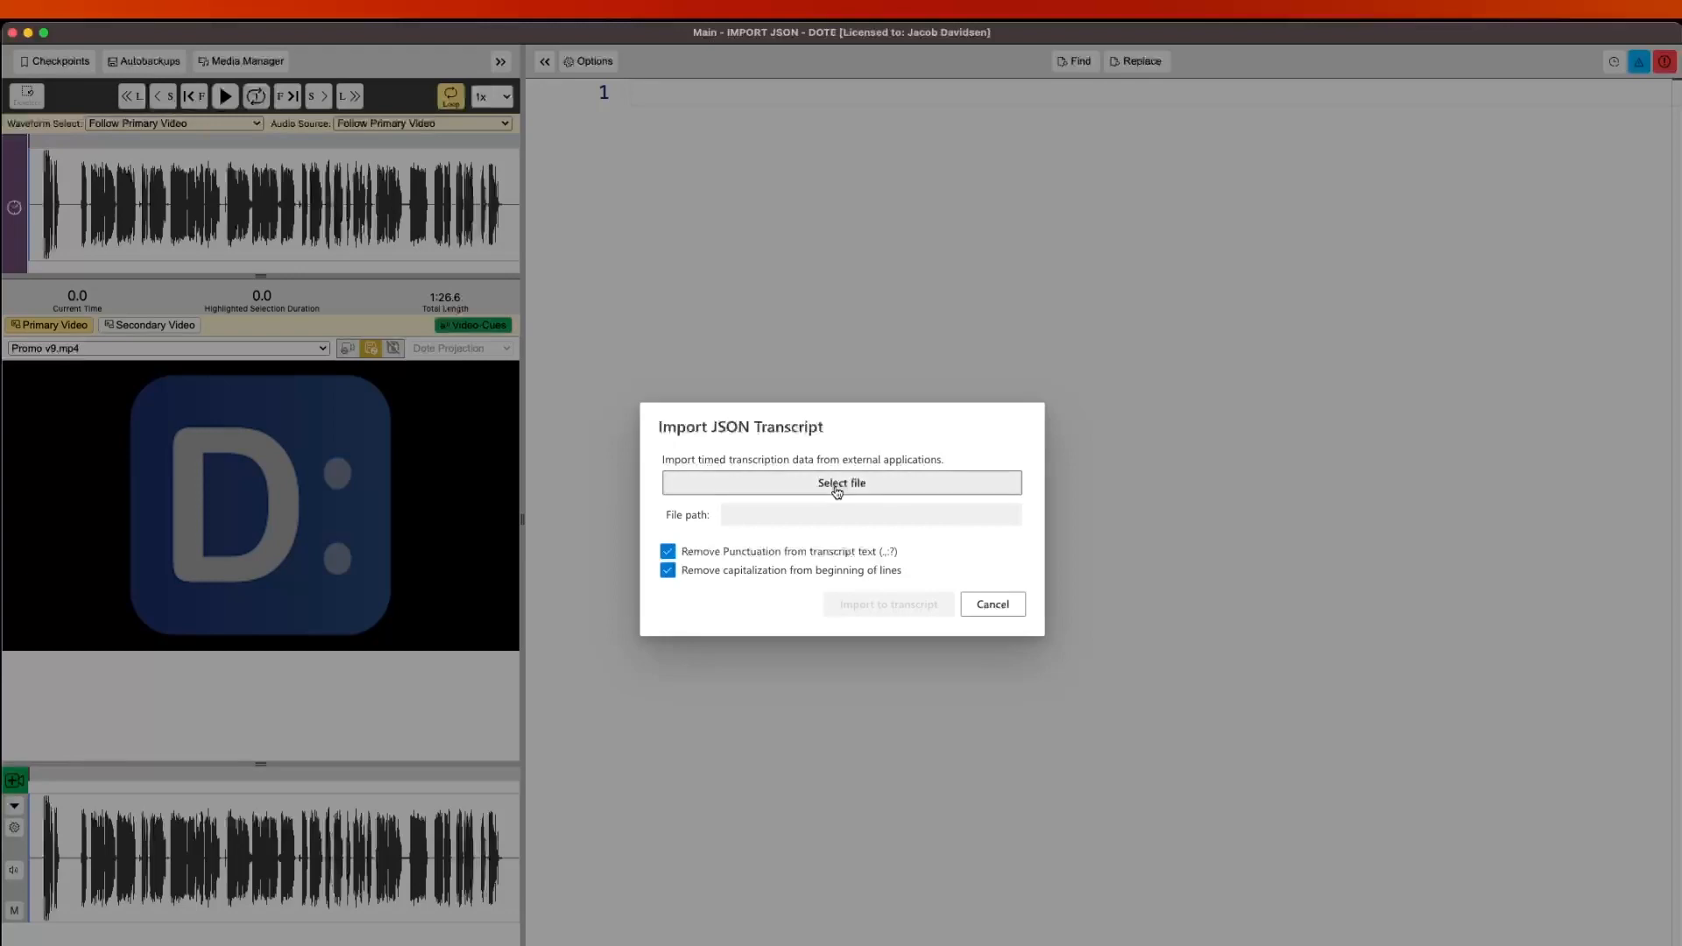
left_click(759, 419)
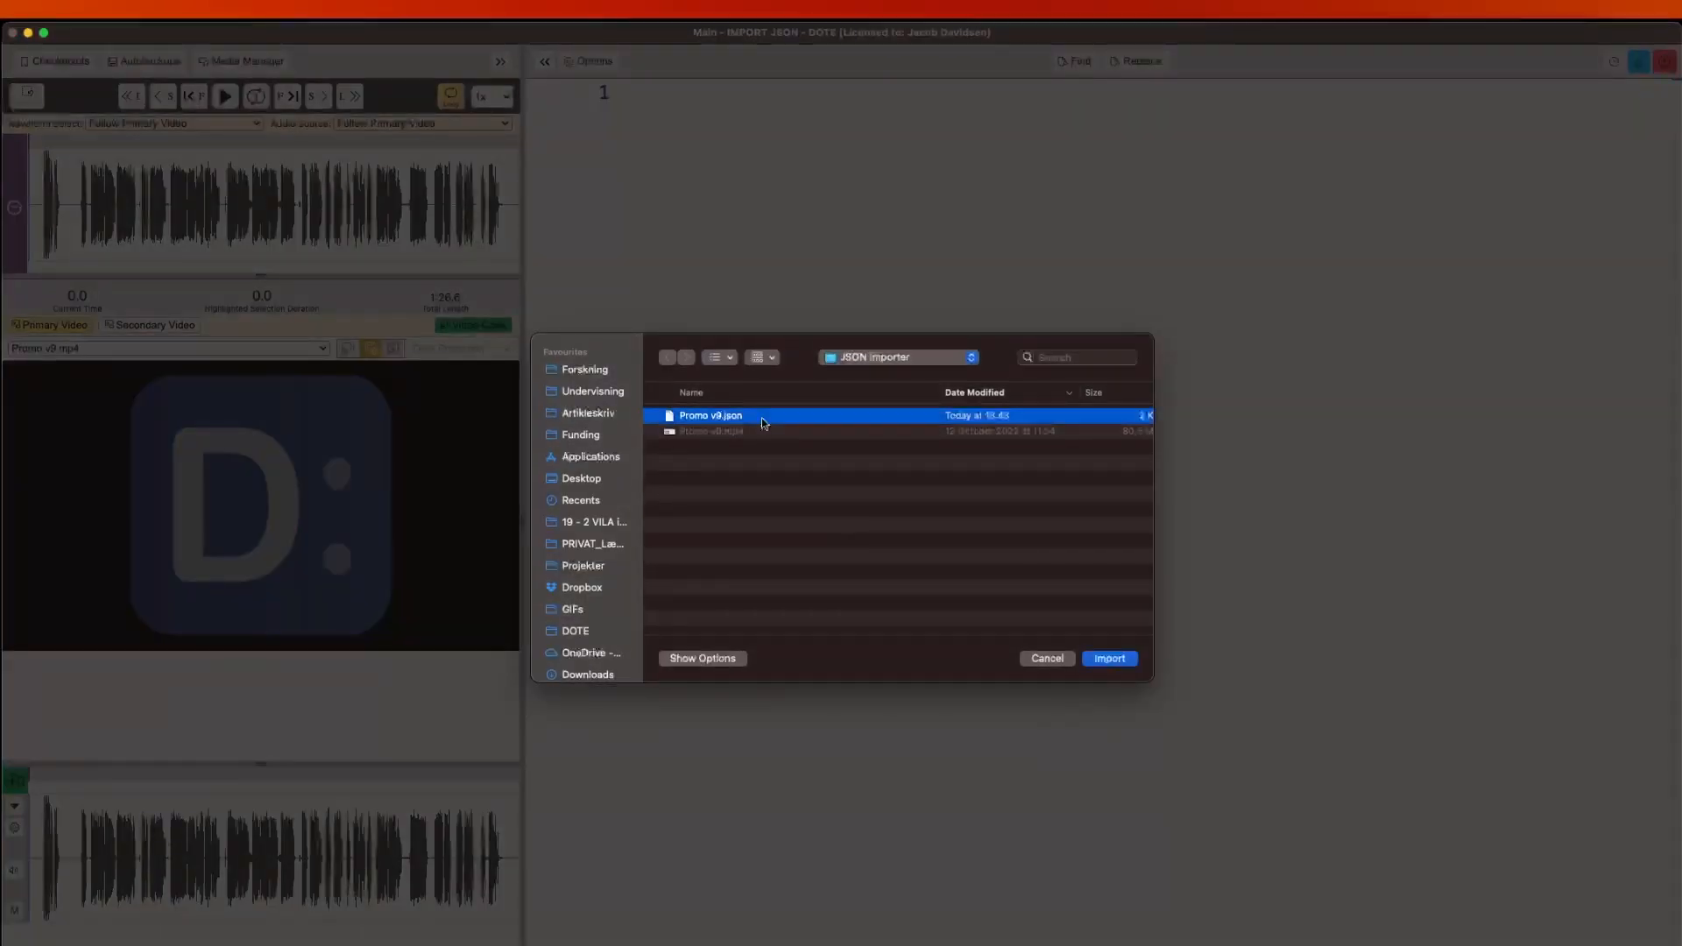
left_click(1132, 665)
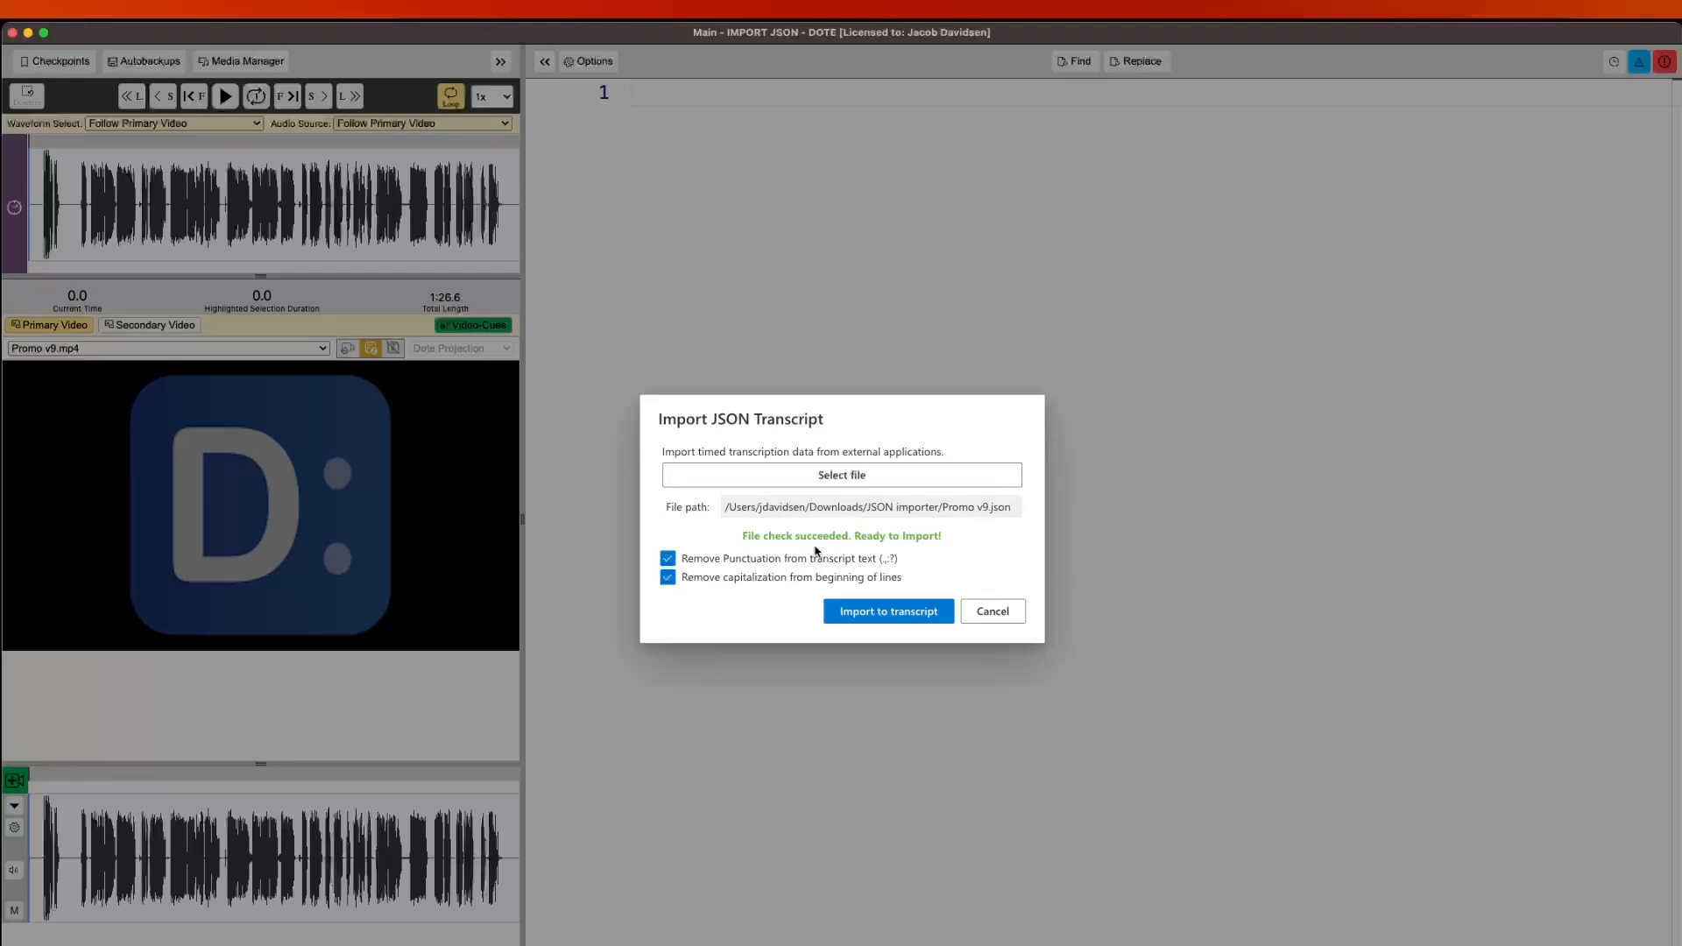
Import the JSON file to the transcript with punctuation removal and line-start capitalization removal both enabled.
left_click(668, 560)
left_click(668, 579)
left_click(736, 565)
left_click(736, 585)
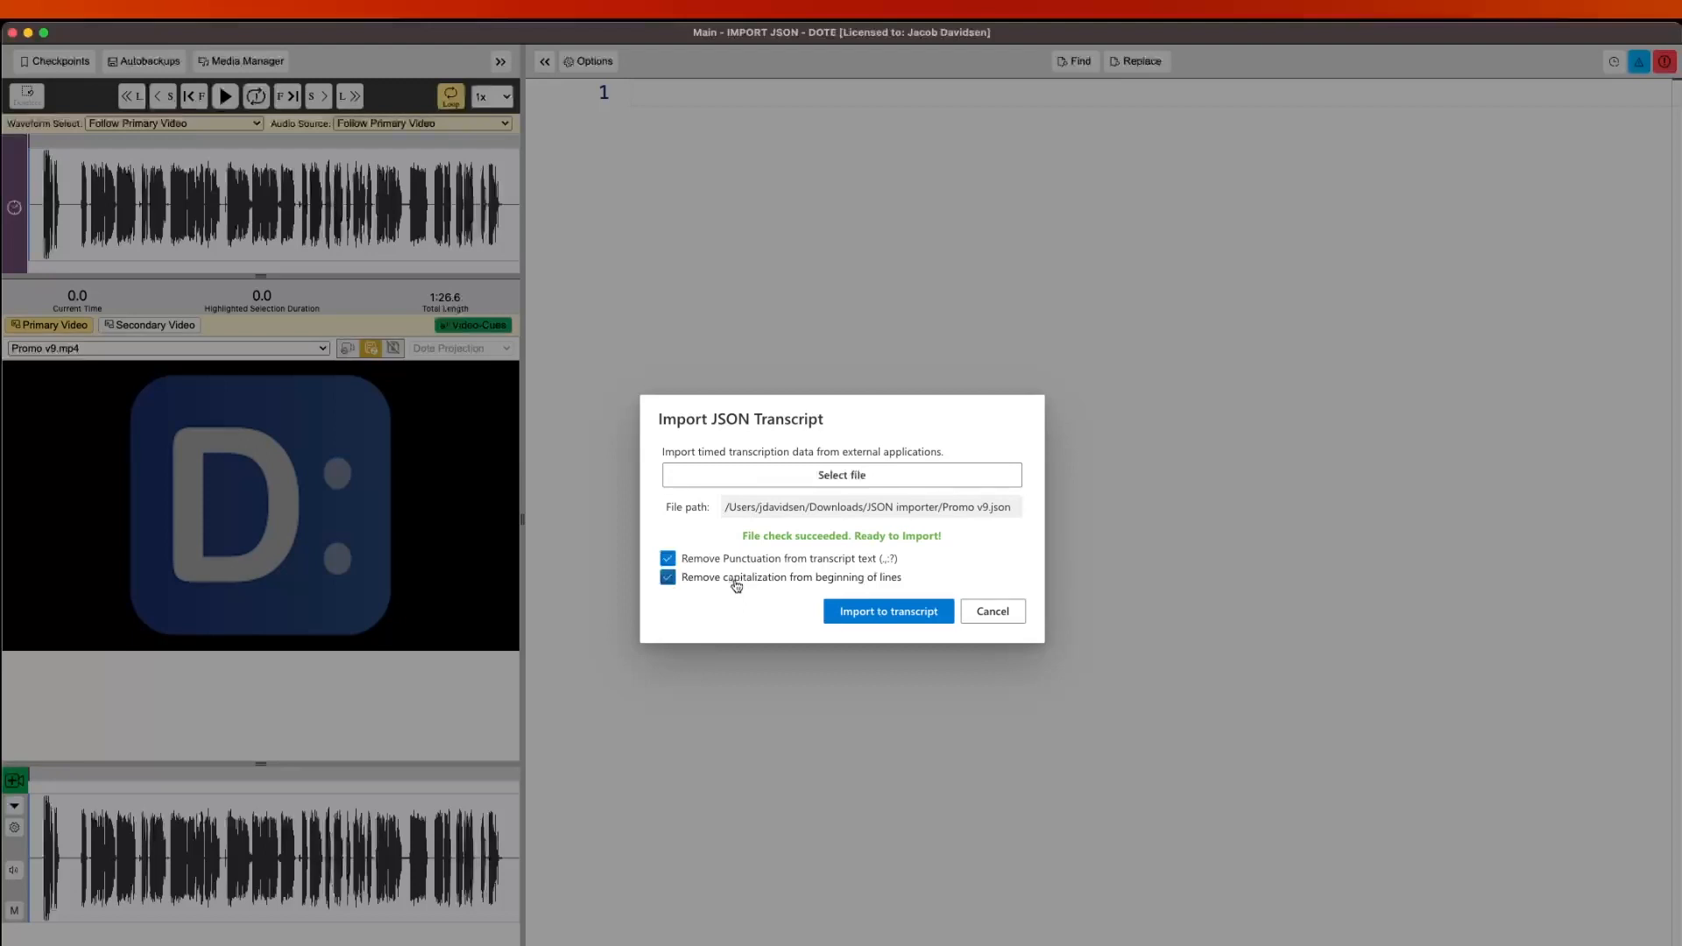
left_click(893, 616)
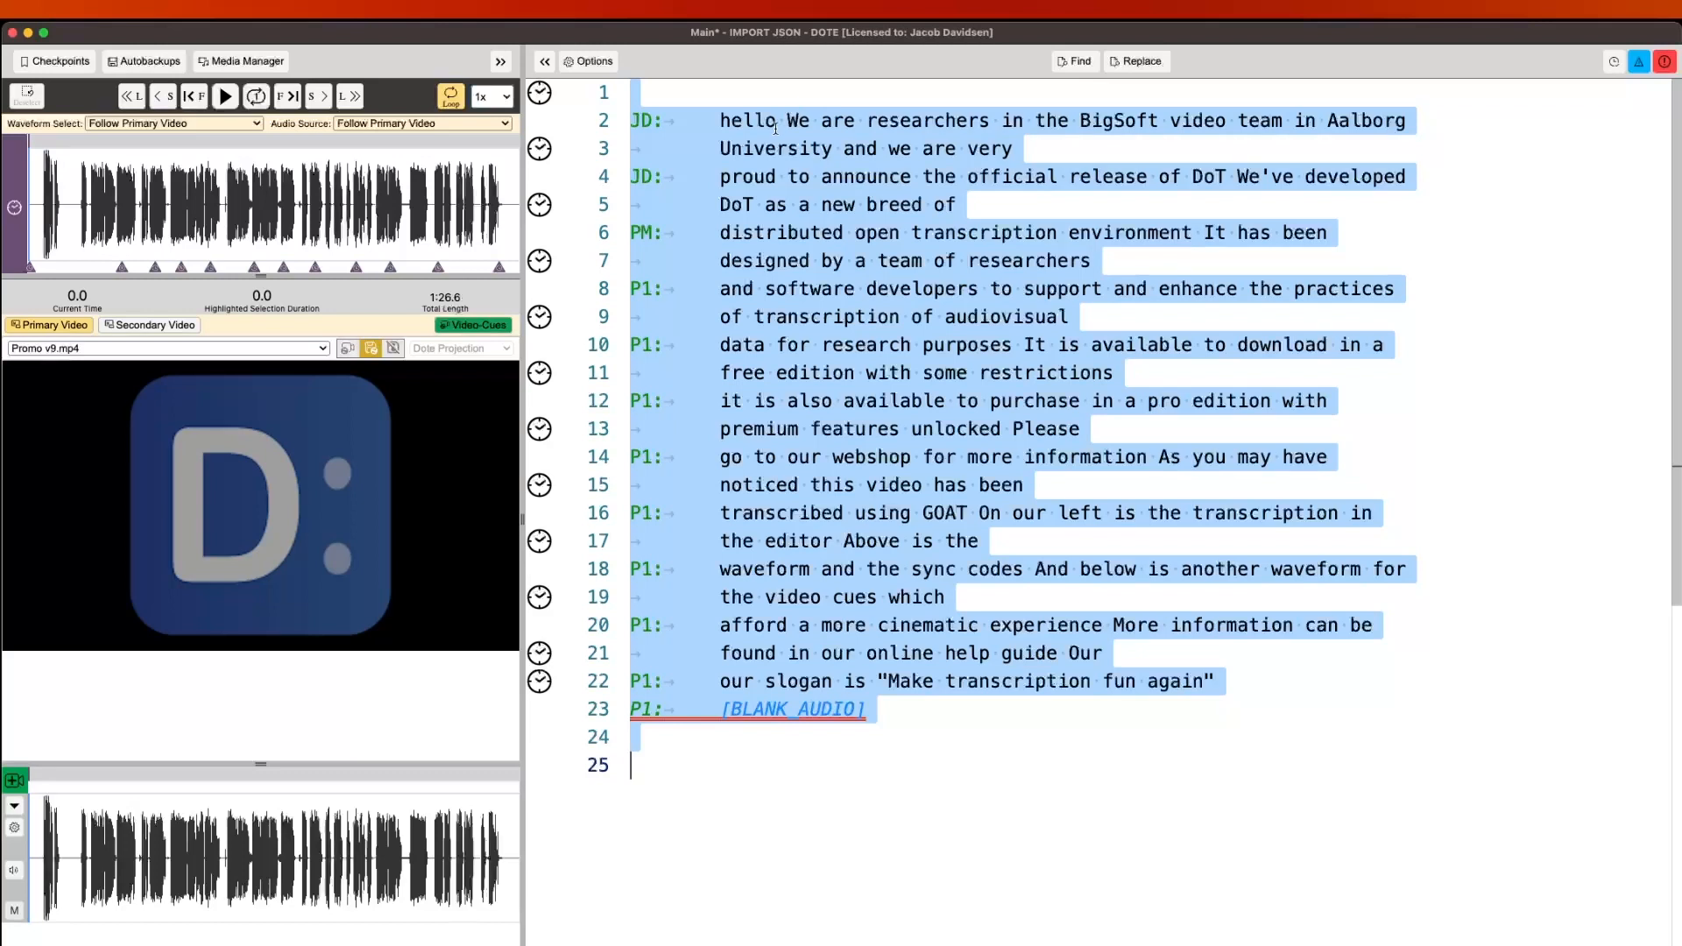
Move the first line's sync code on the waveform to the start of speech at about 8.9 s, and play from it.
left_click(544, 97)
left_click(541, 121)
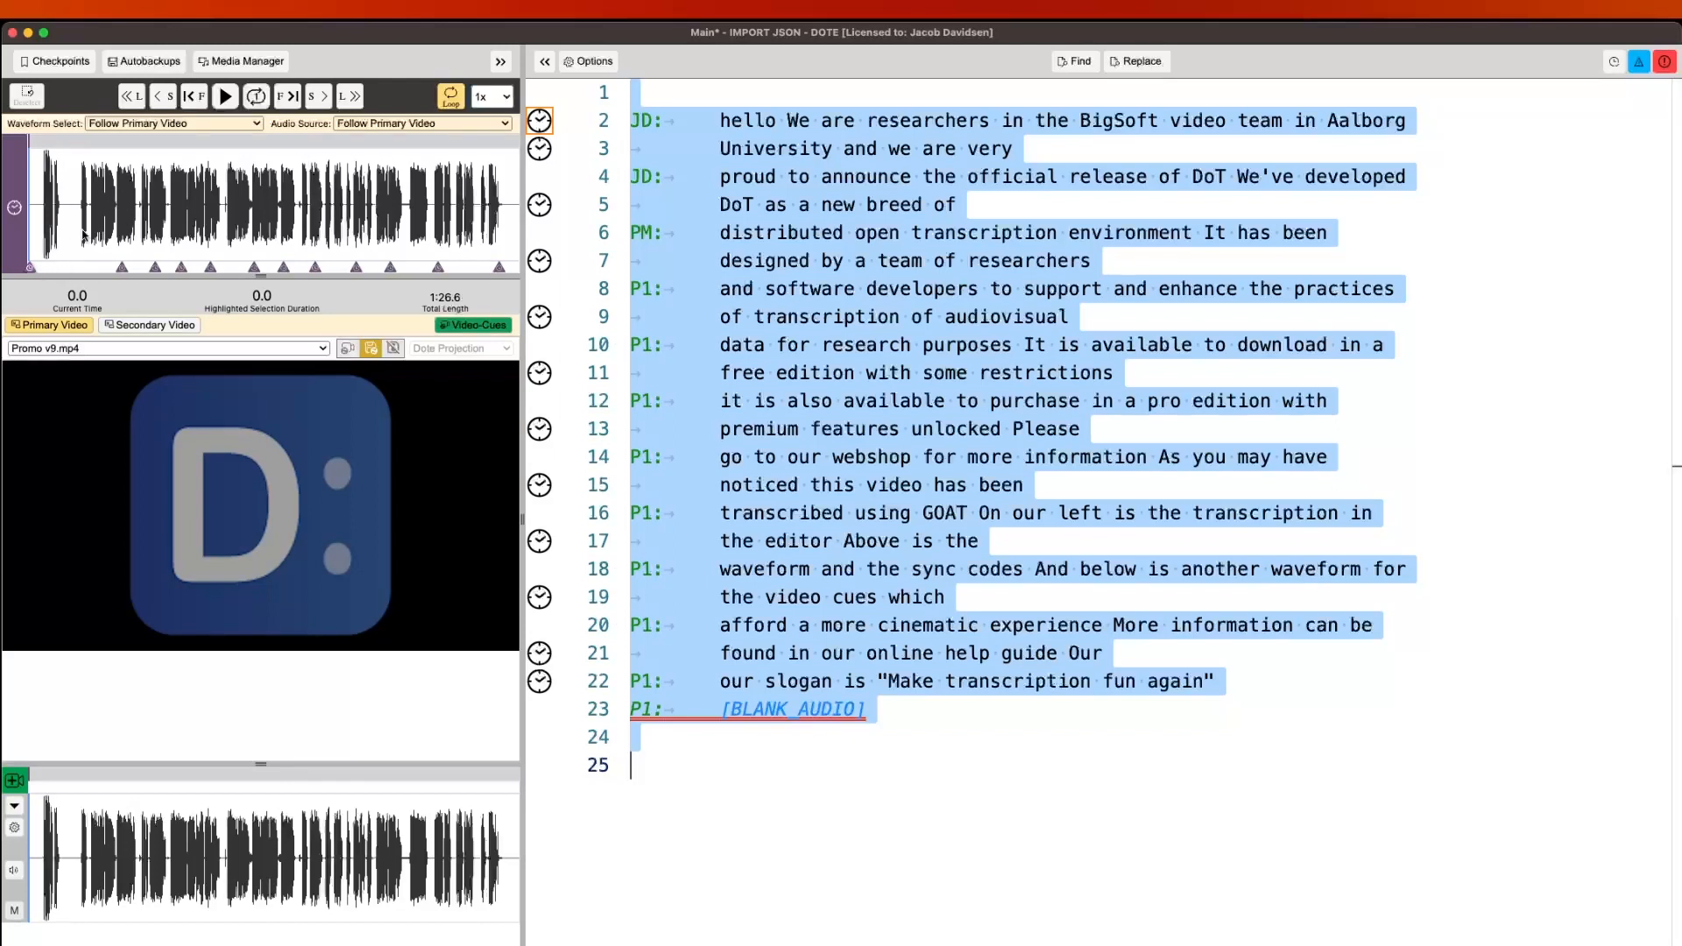
scroll(83, 235, "up", 2)
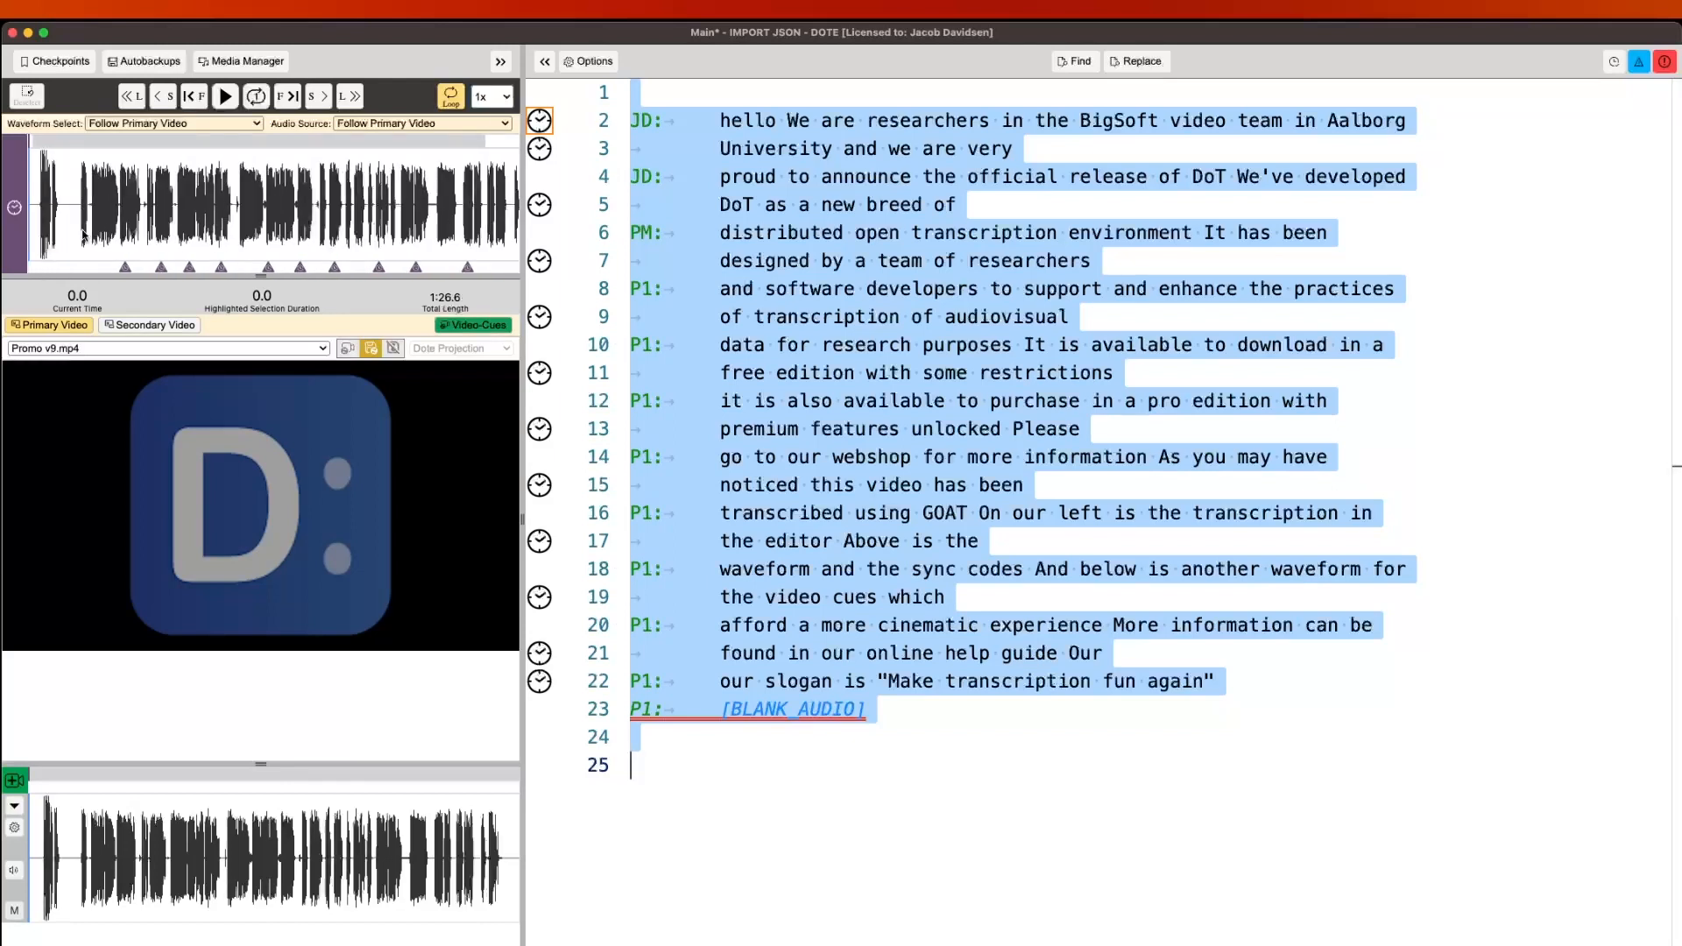
scroll(84, 235, "up", 2)
left_click(96, 234)
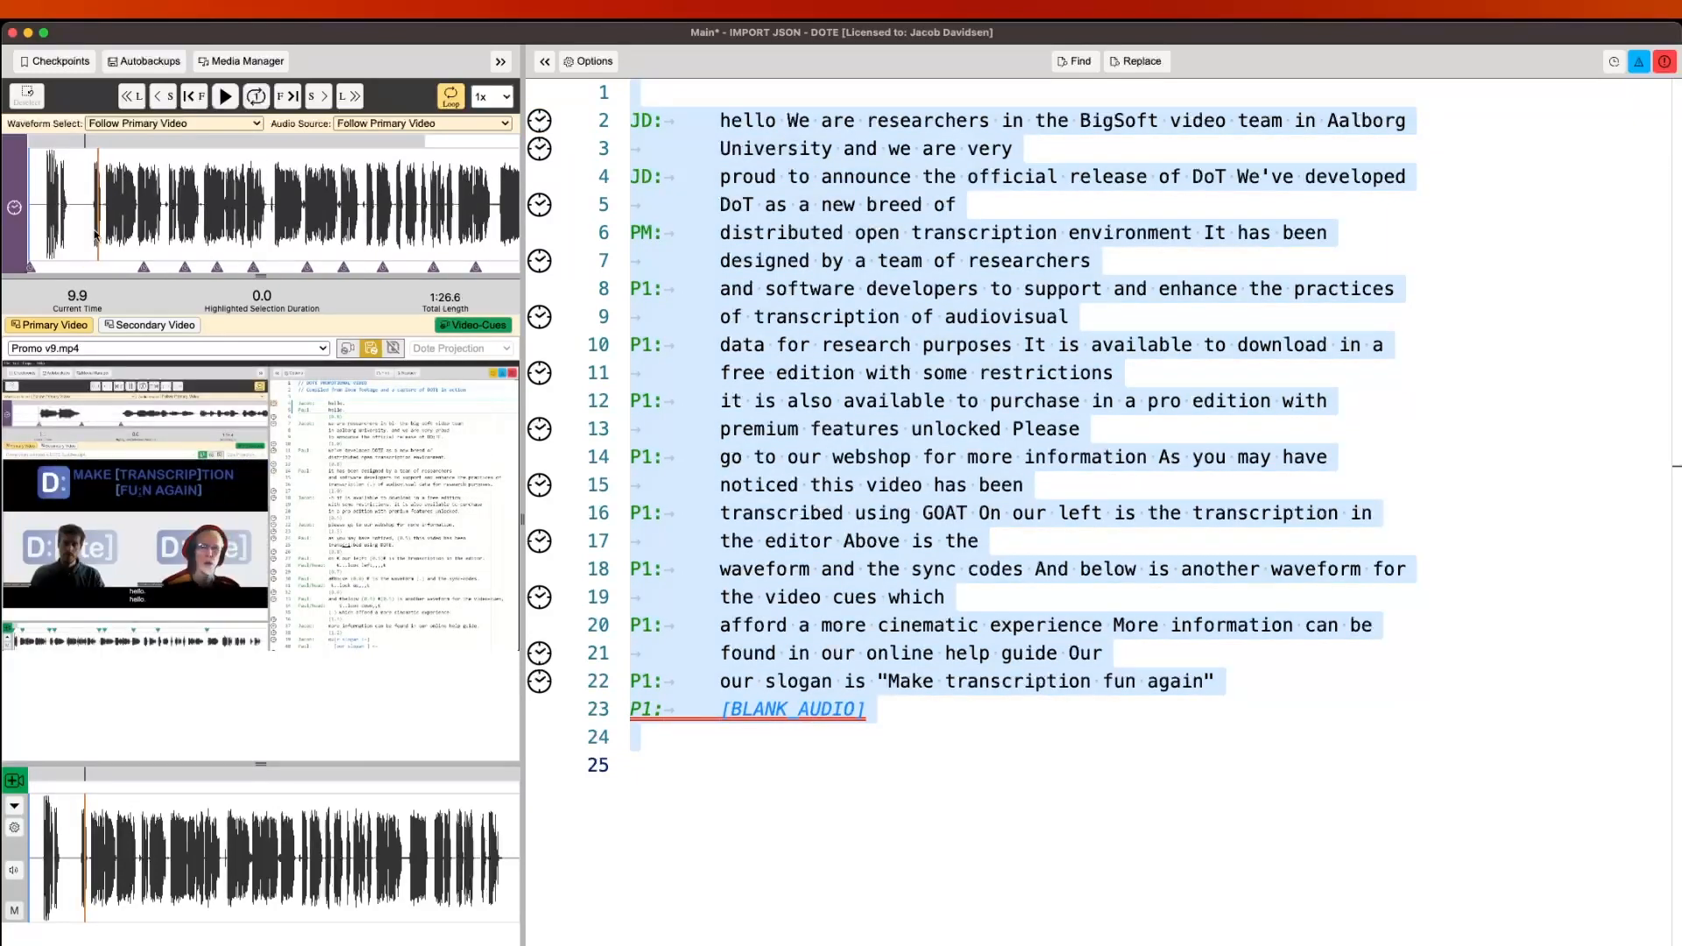
left_click(45, 239)
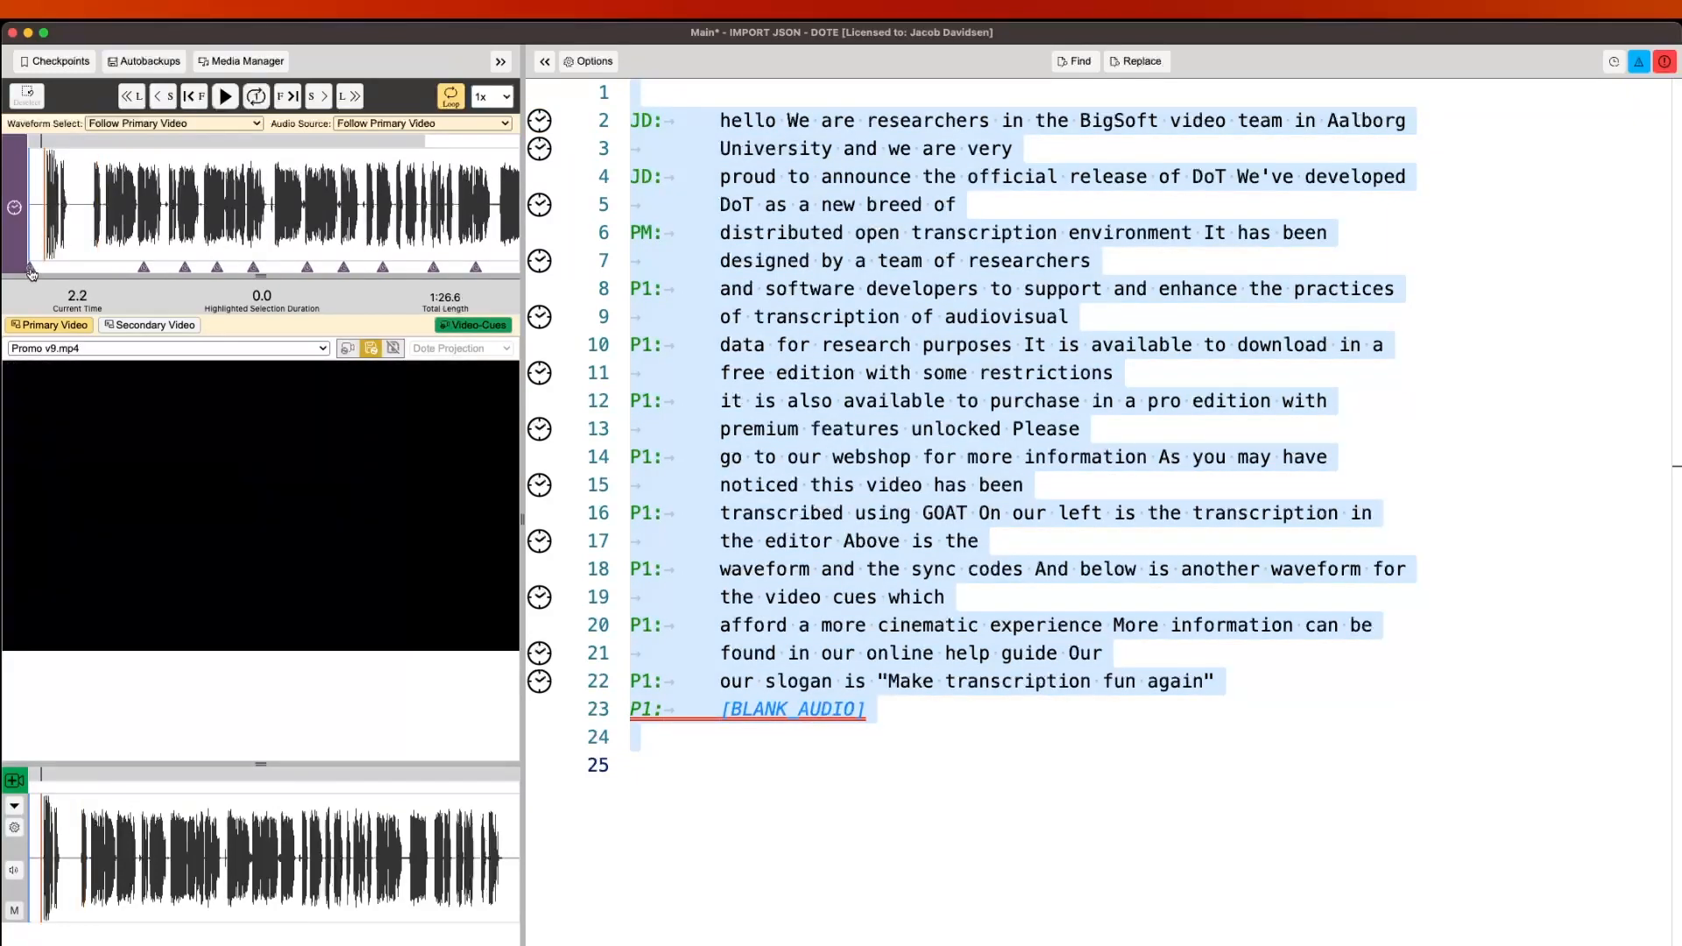
left_click(30, 270)
left_click_drag(30, 270, 93, 272)
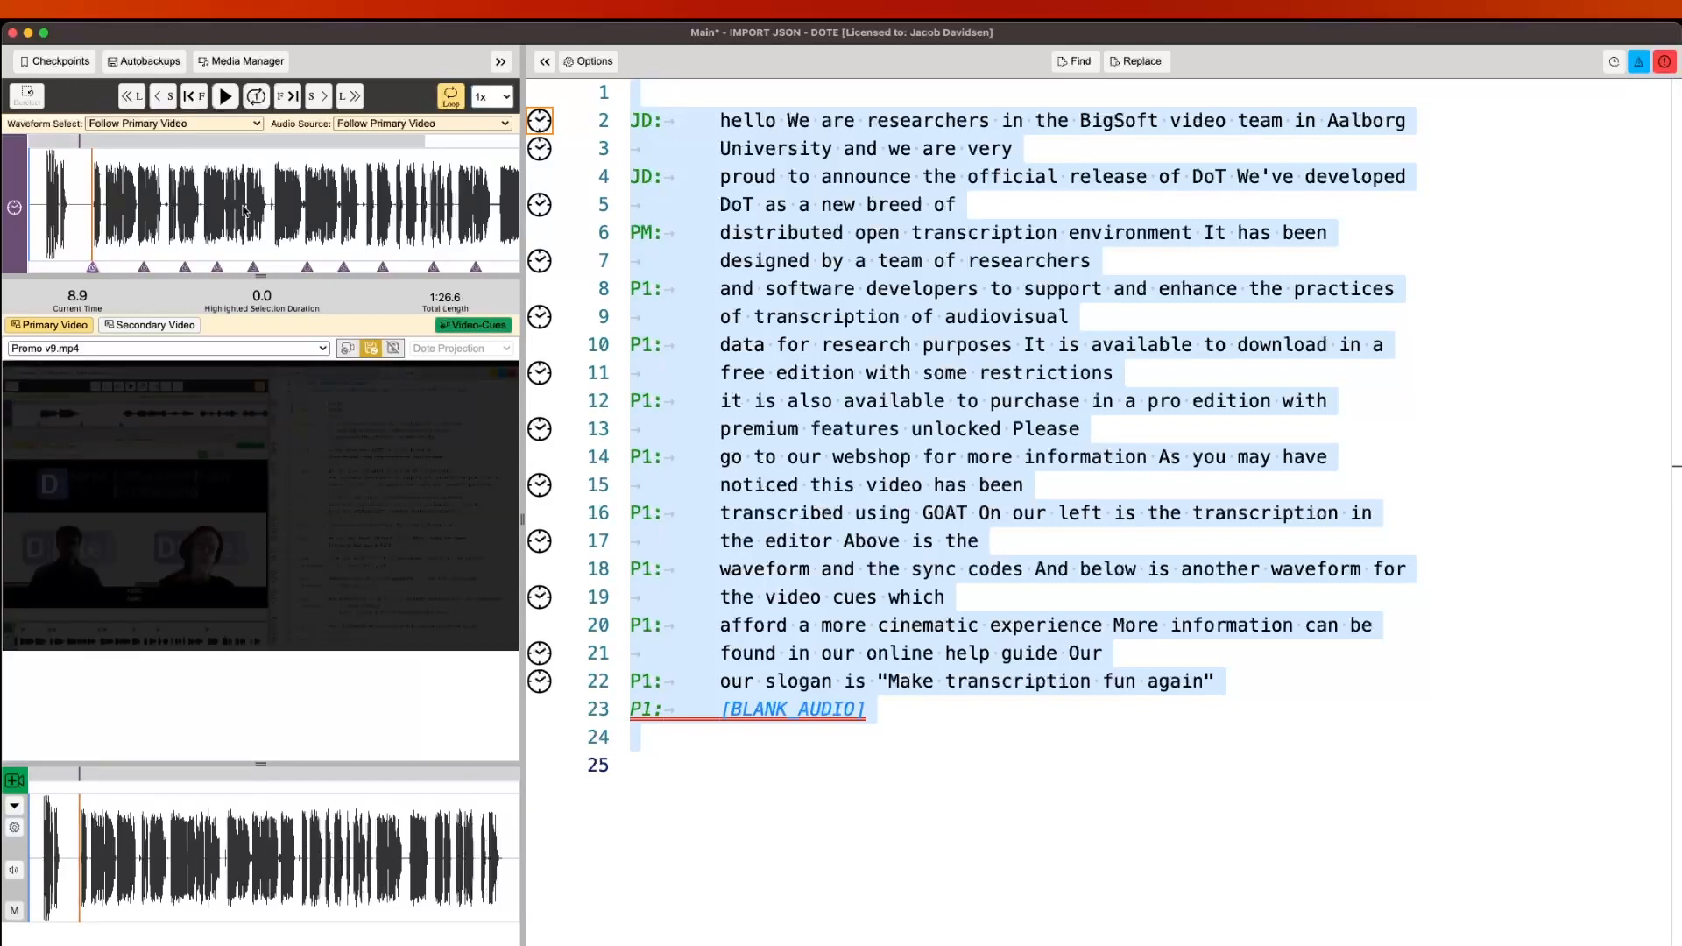
left_click(541, 123)
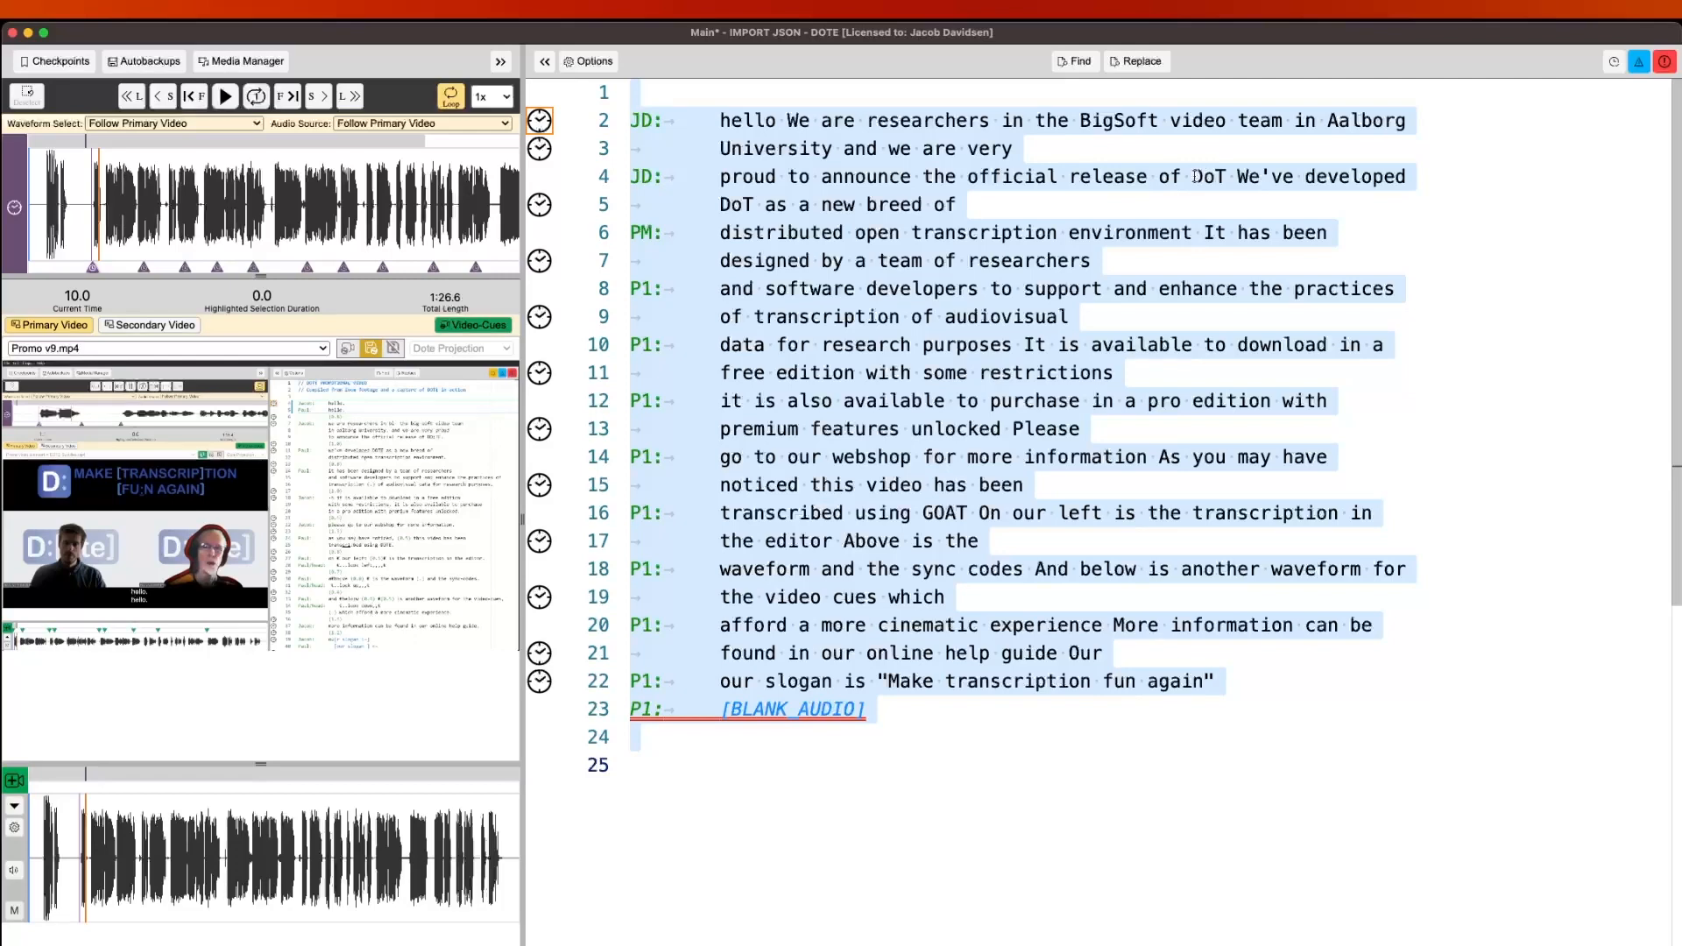
Correct the misrecognized program name to DOTE in lines 4 and 16 of the transcript.
key("super+a")
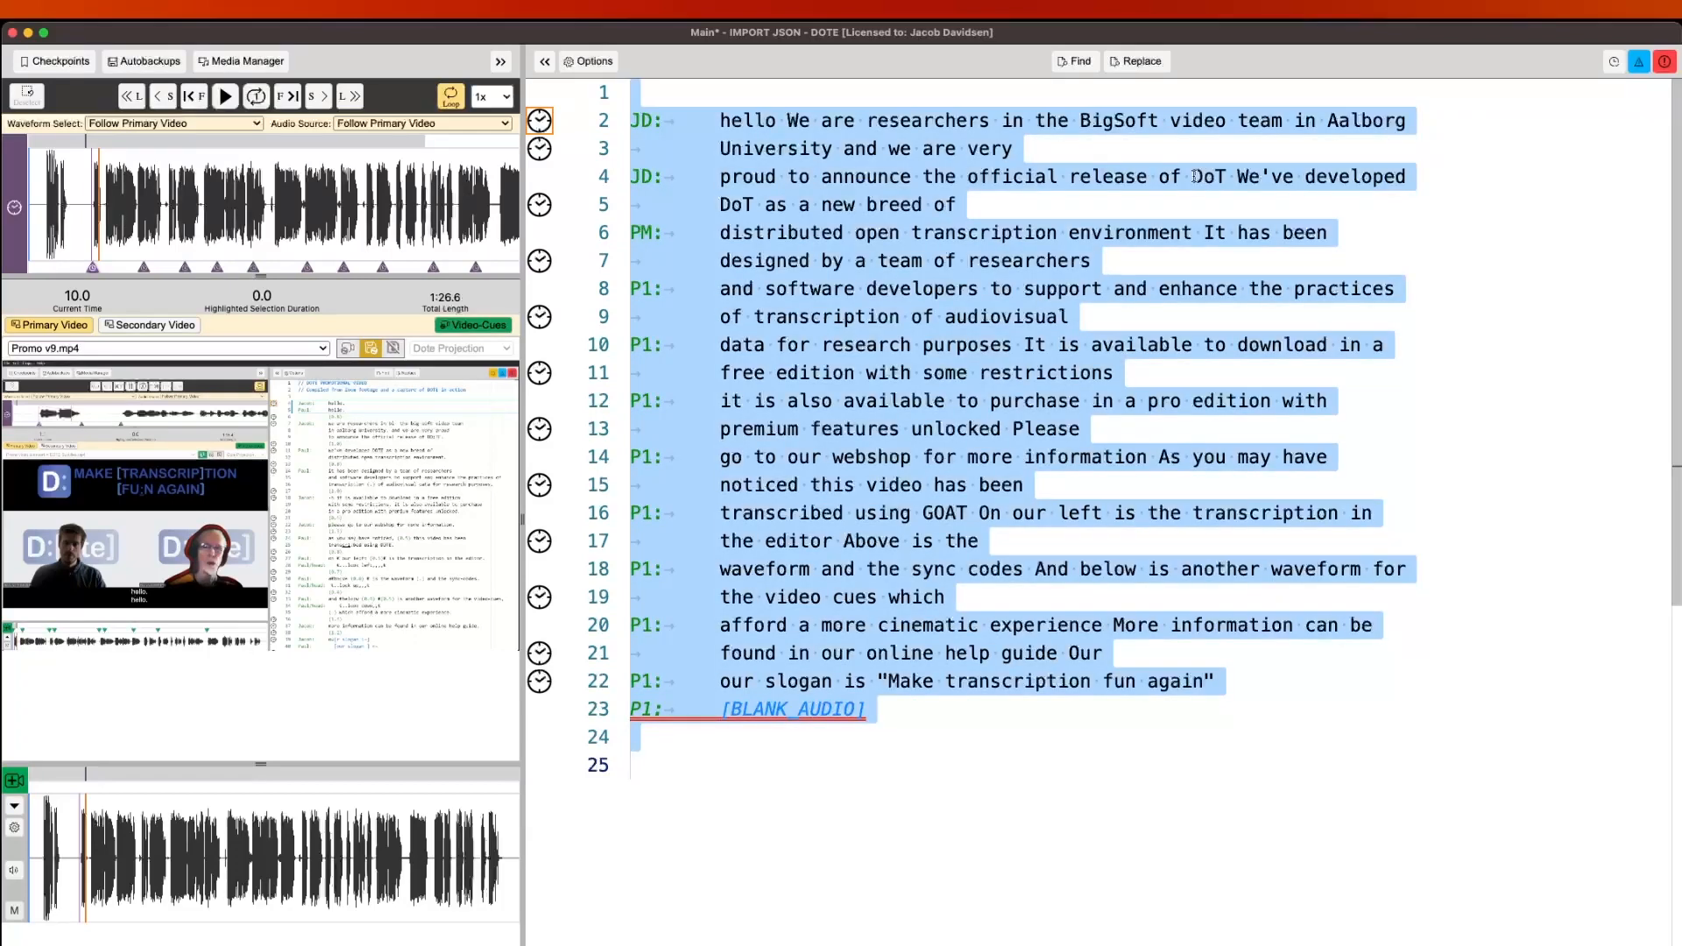
left_click(1195, 176)
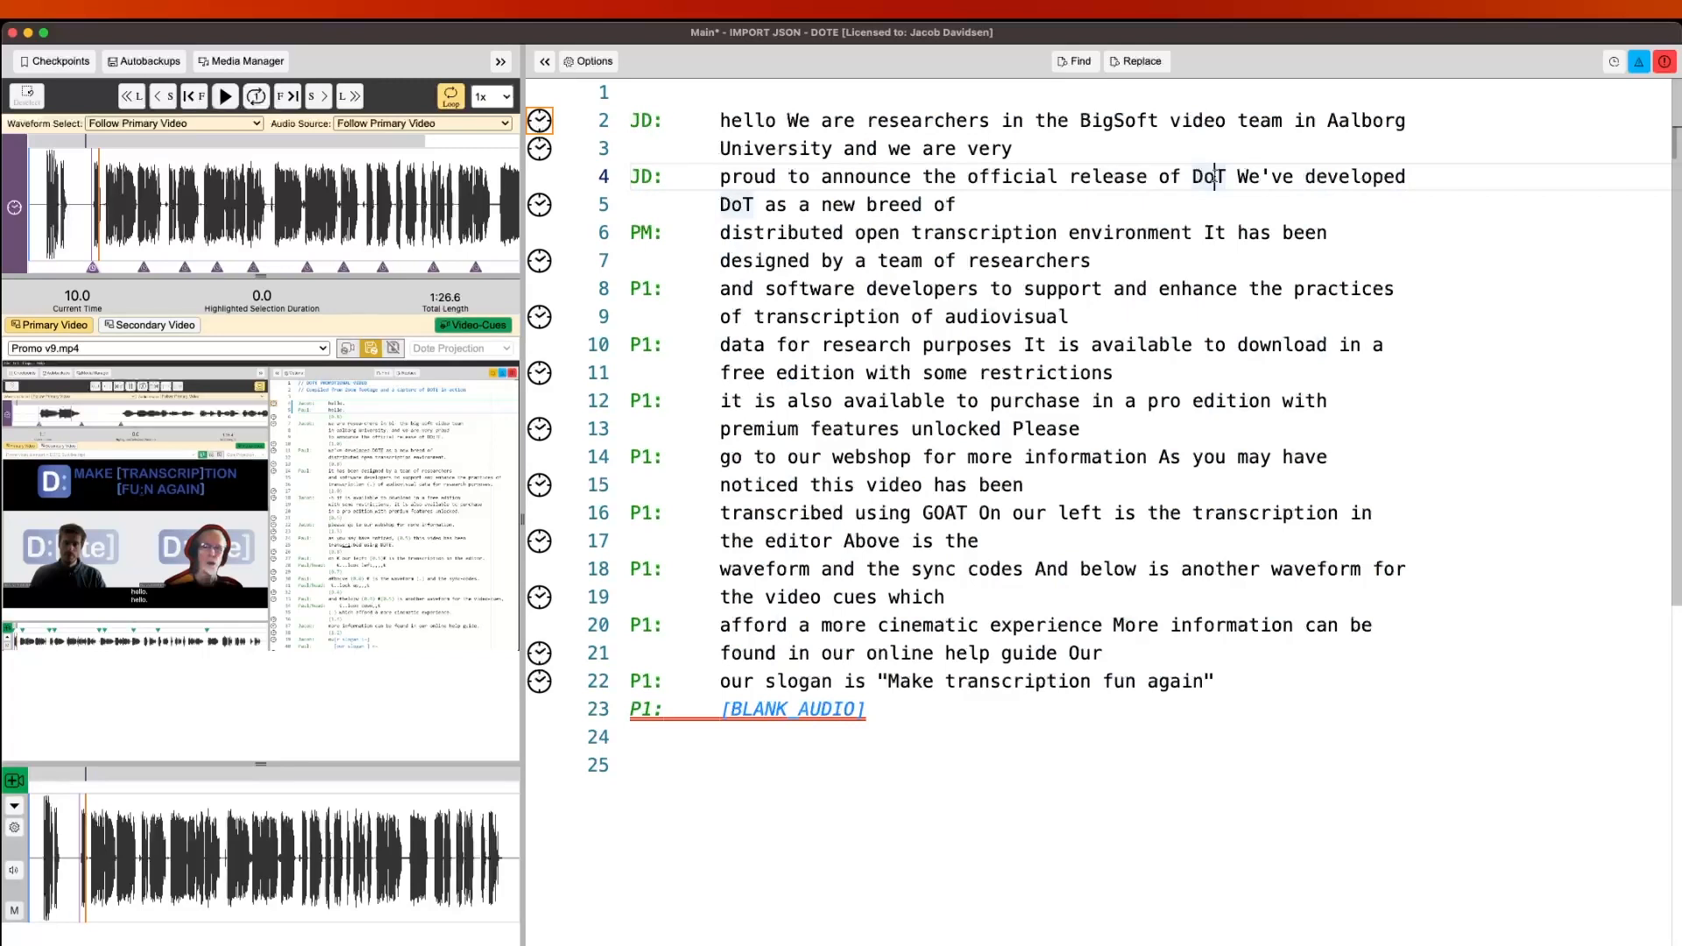
left_click_drag(1195, 176, 1223, 176)
type("DOTE")
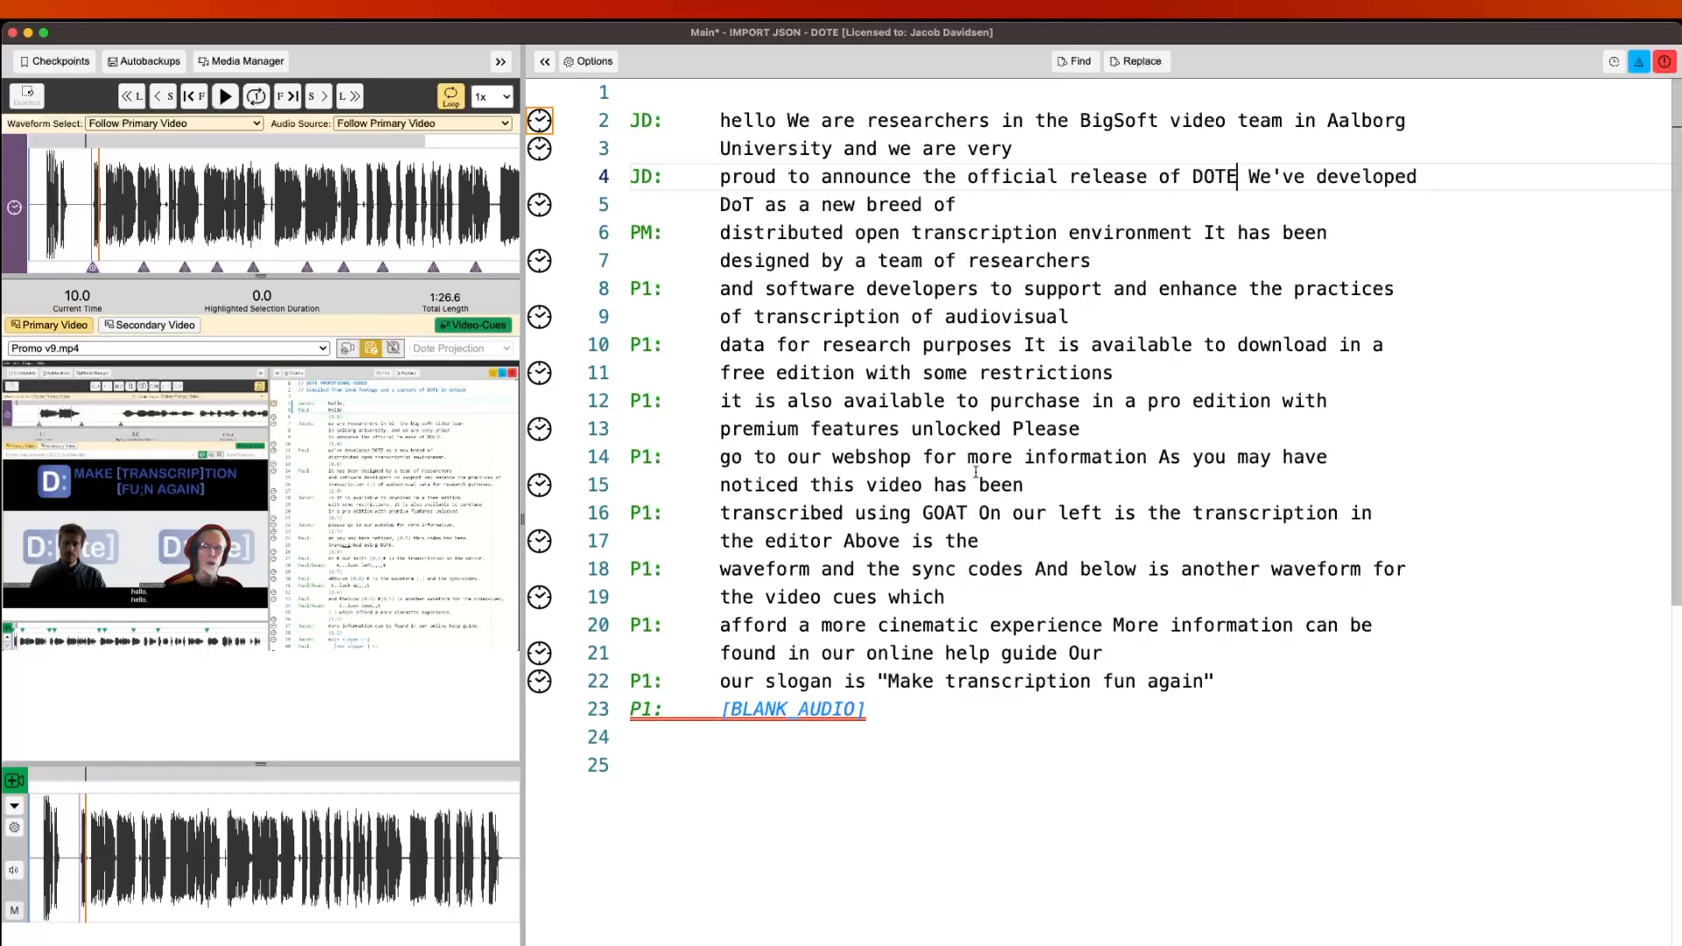
left_click_drag(924, 513, 966, 512)
type("DOTE")
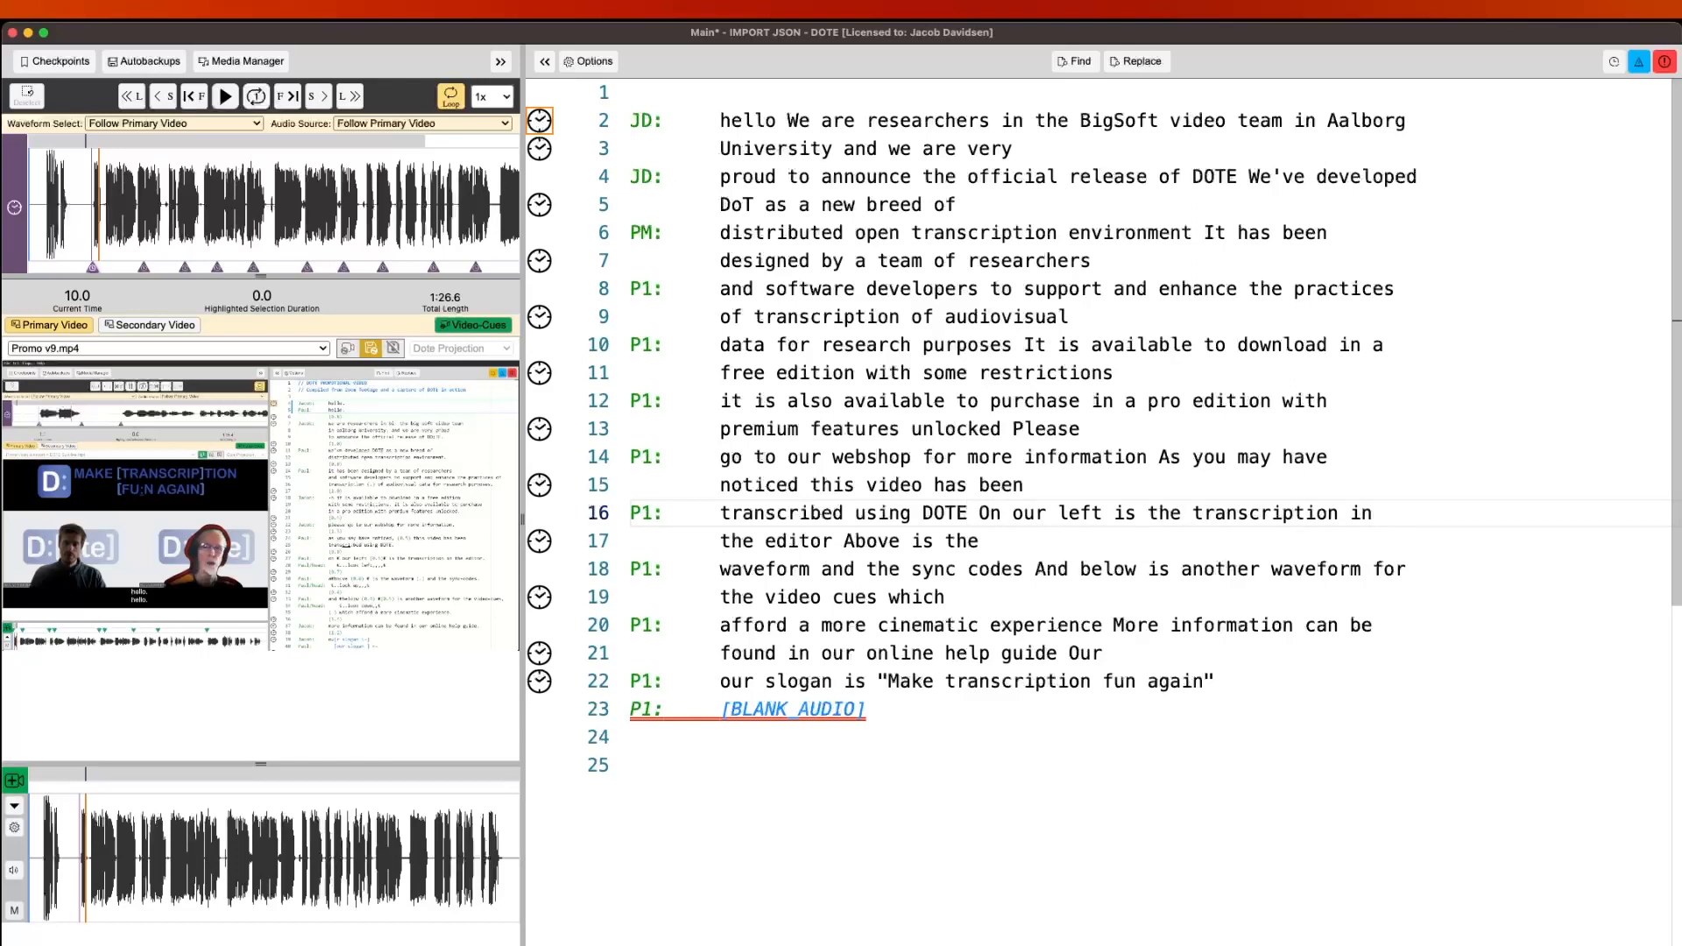